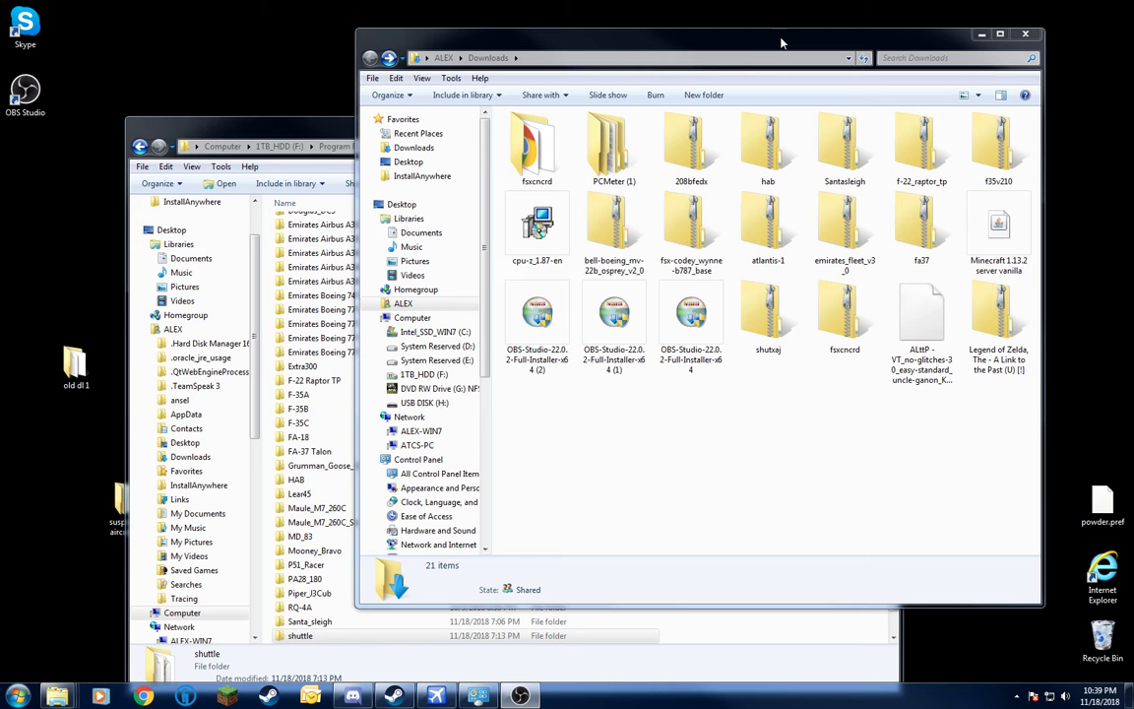
# Minimize the Downloads and Airplanes folder windows to clear the desktop.
pyautogui.moveTo(246, 127); pyautogui.dragTo(221, 55)
pyautogui.moveTo(699, 43); pyautogui.dragTo(725, 45)
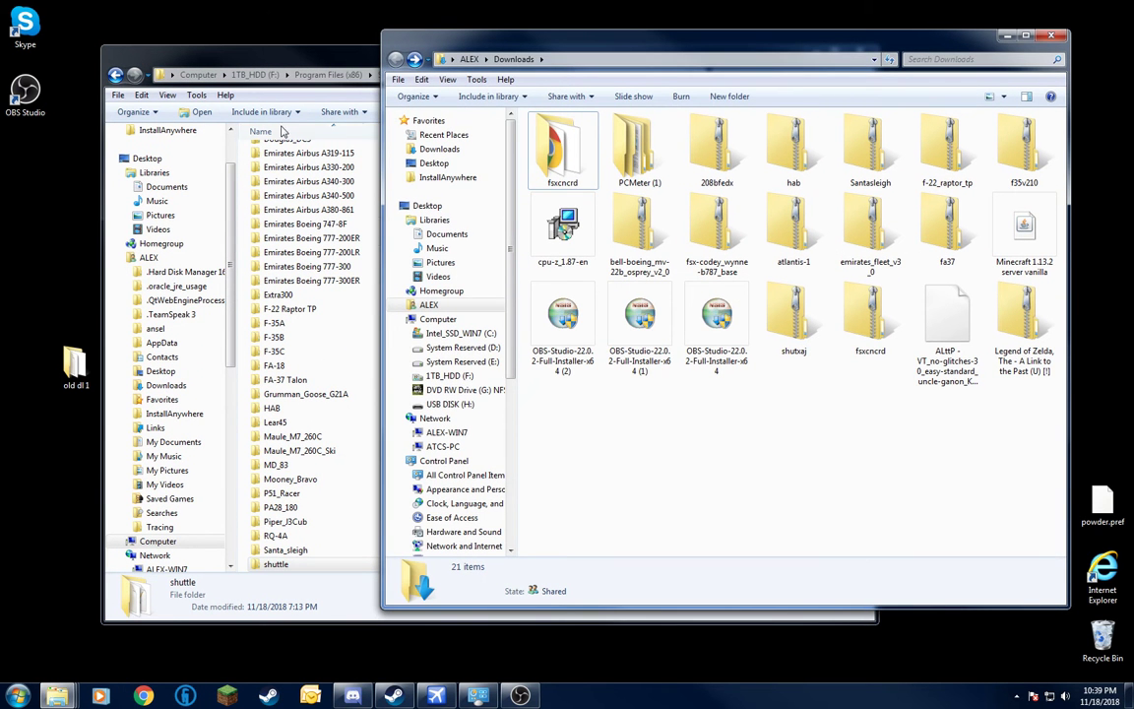
pyautogui.click(307, 229)
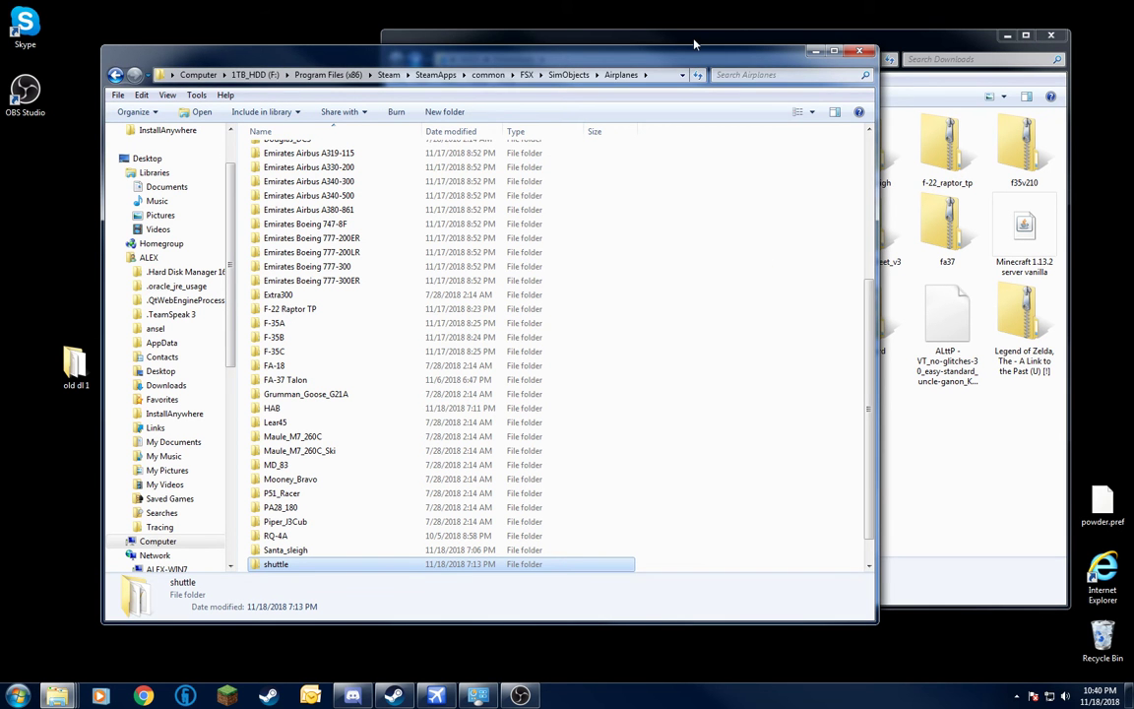
pyautogui.click(624, 34)
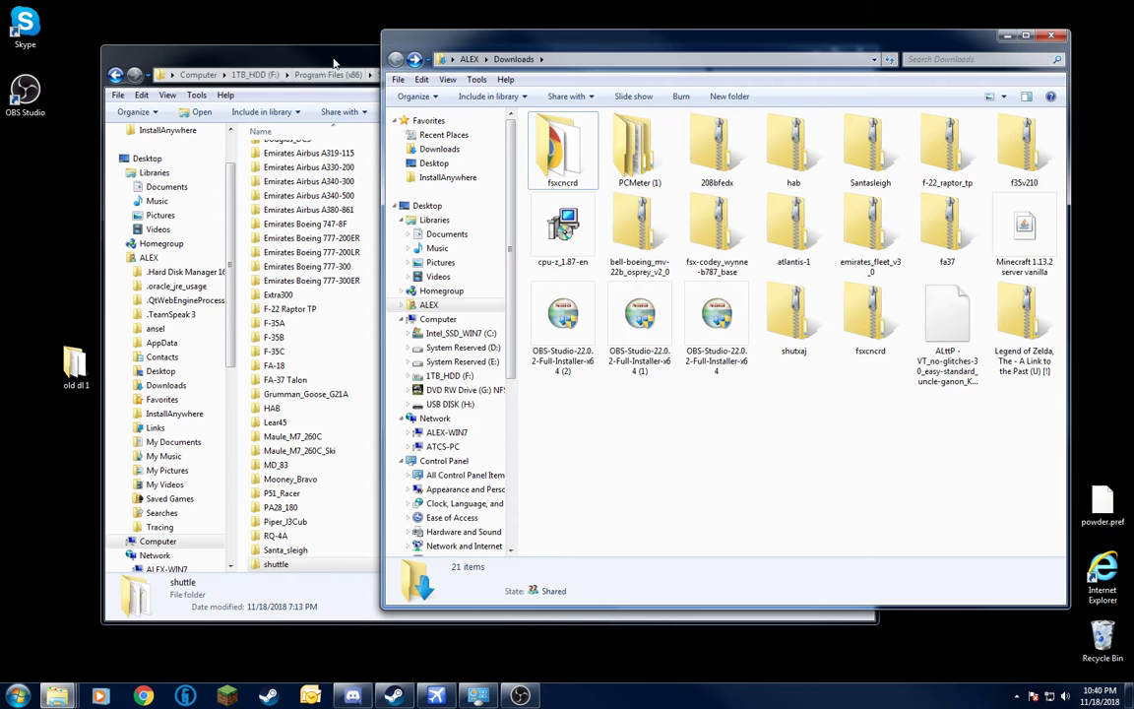
pyautogui.moveTo(552, 47); pyautogui.dragTo(695, 53)
pyautogui.click(1021, 43)
pyautogui.click(813, 54)
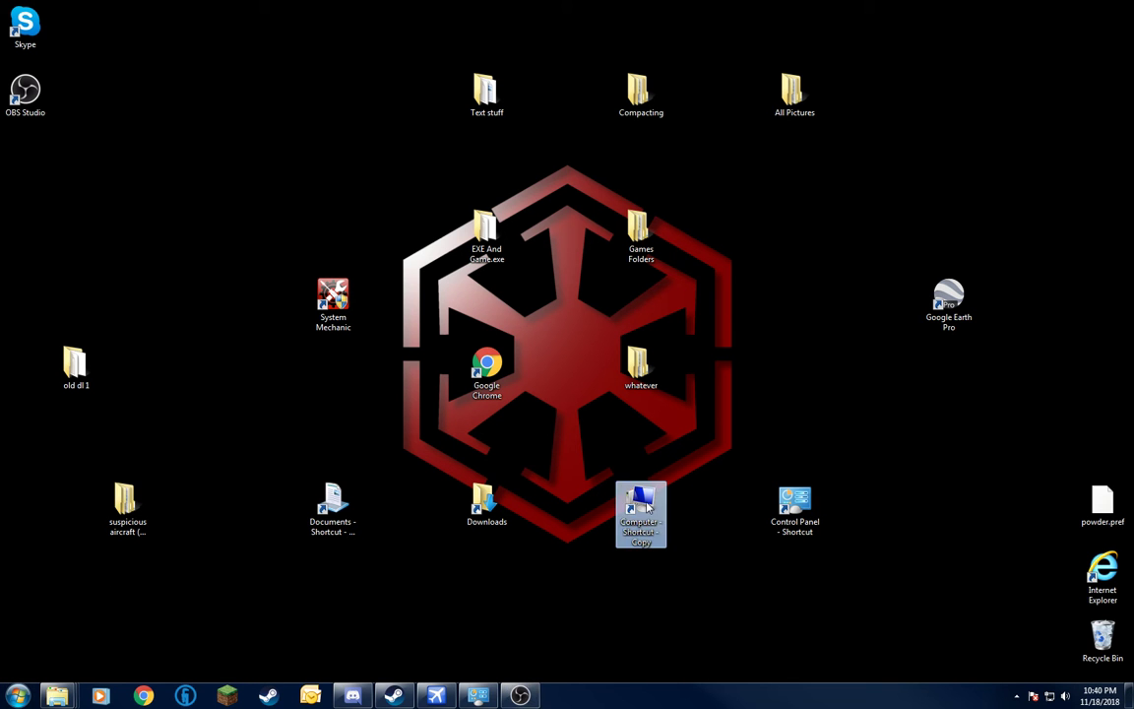
# Open Computer and go to the Program Files (x86) folder on the 1TB_HDD (F:) drive.
pyautogui.click(12, 698)
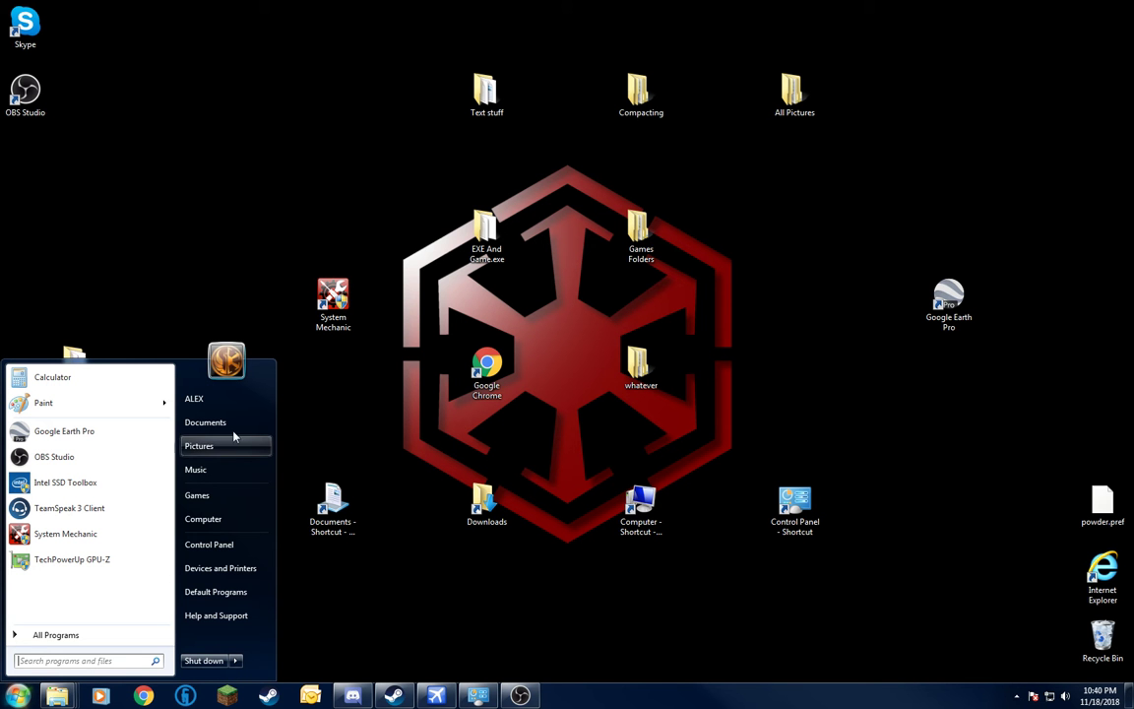
pyautogui.click(222, 515)
pyautogui.moveTo(833, 65); pyautogui.dragTo(634, 69)
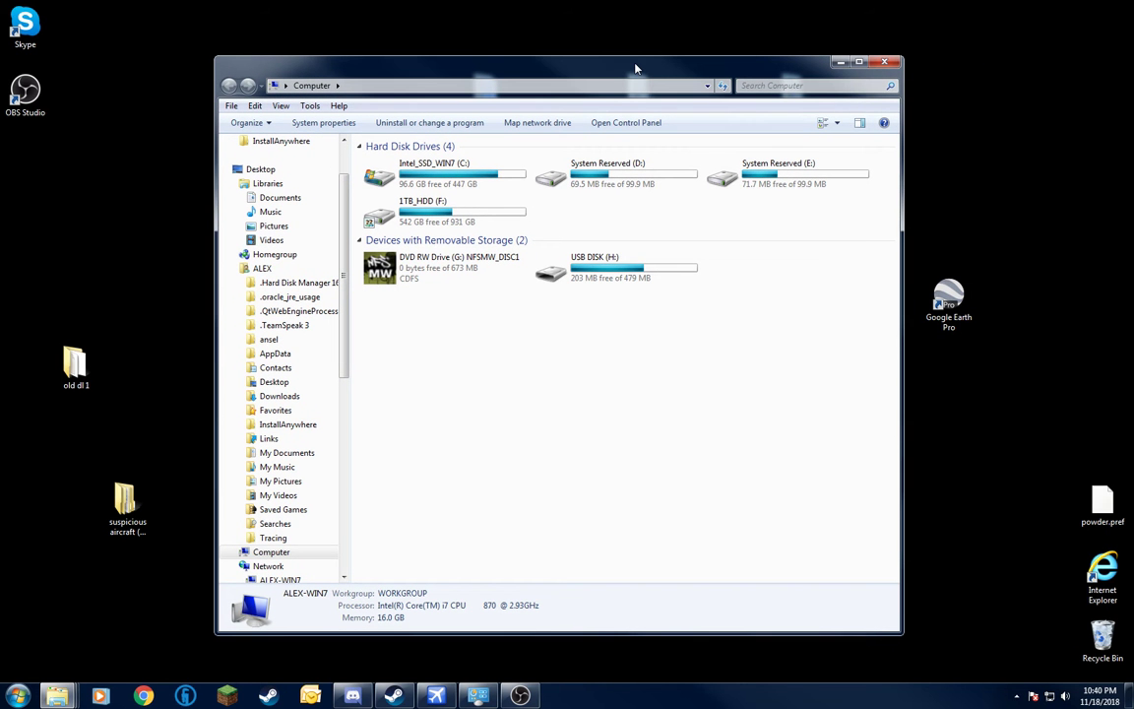
pyautogui.doubleClick(470, 216)
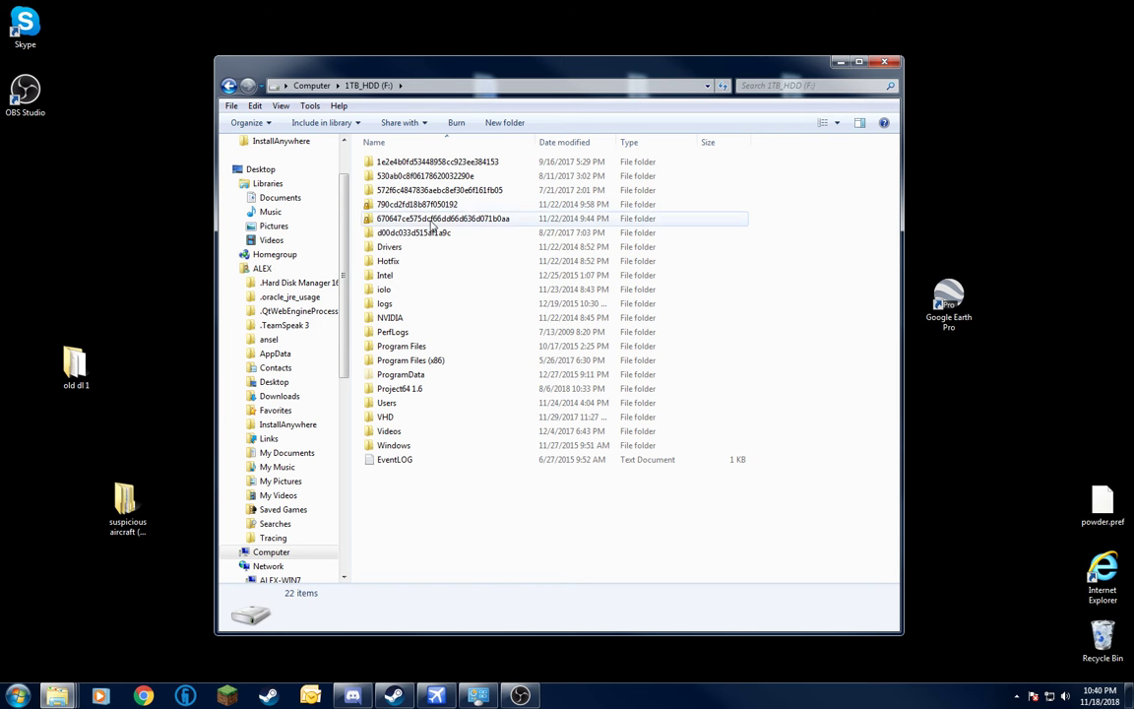
pyautogui.doubleClick(450, 365)
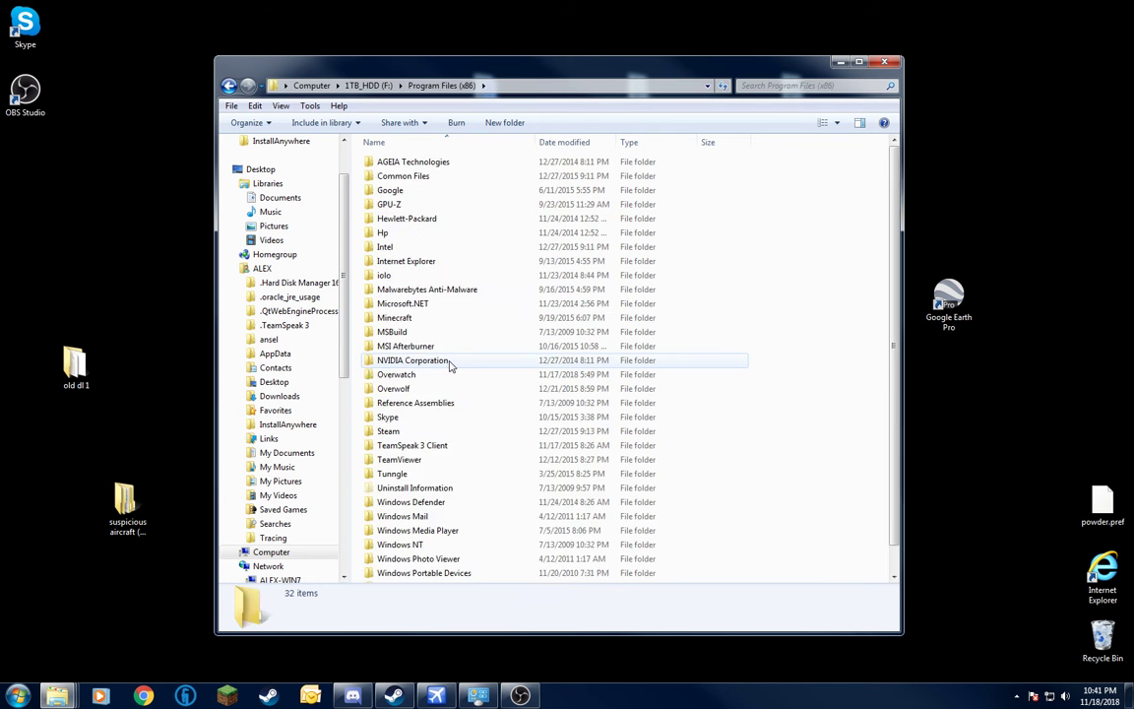
# Open the FSX game folder inside Steam > SteamApps > common and look through its subfolders.
pyautogui.scroll(-1, 453, 340)
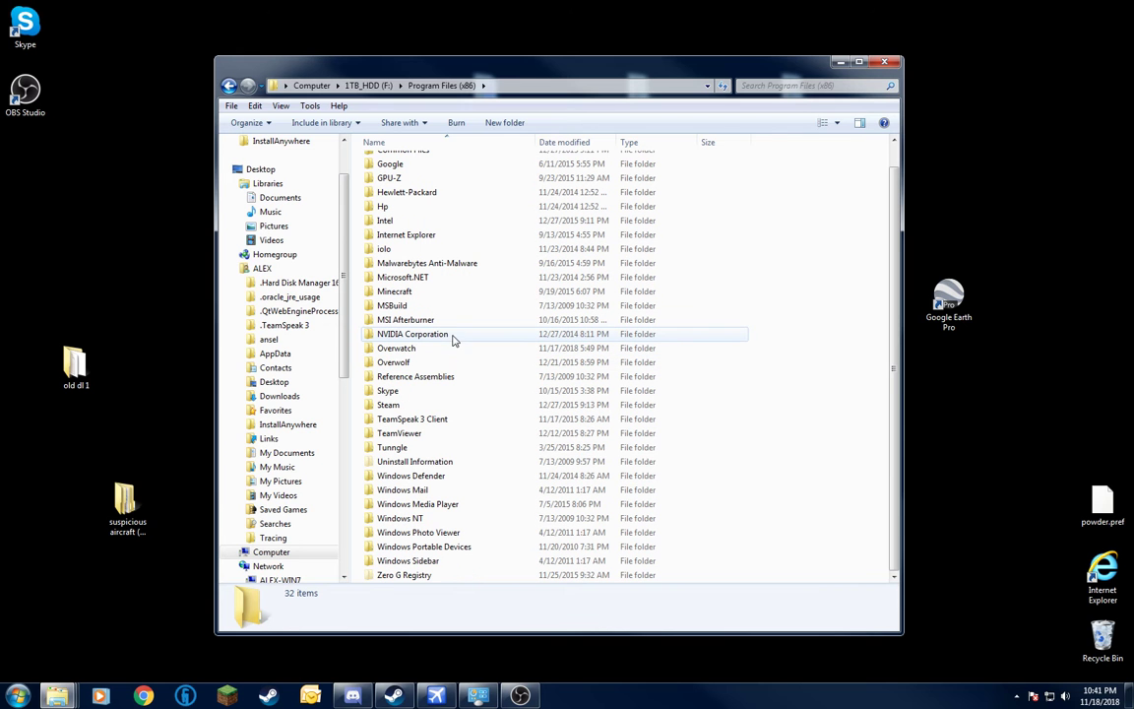
pyautogui.doubleClick(426, 407)
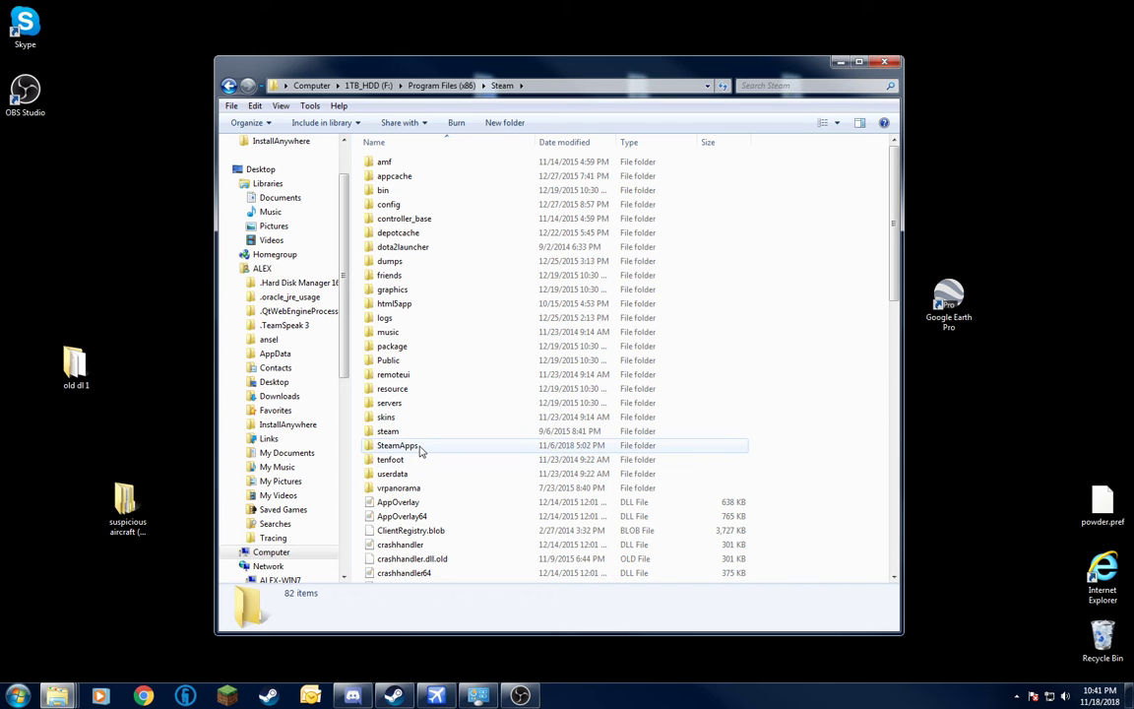
pyautogui.doubleClick(398, 445)
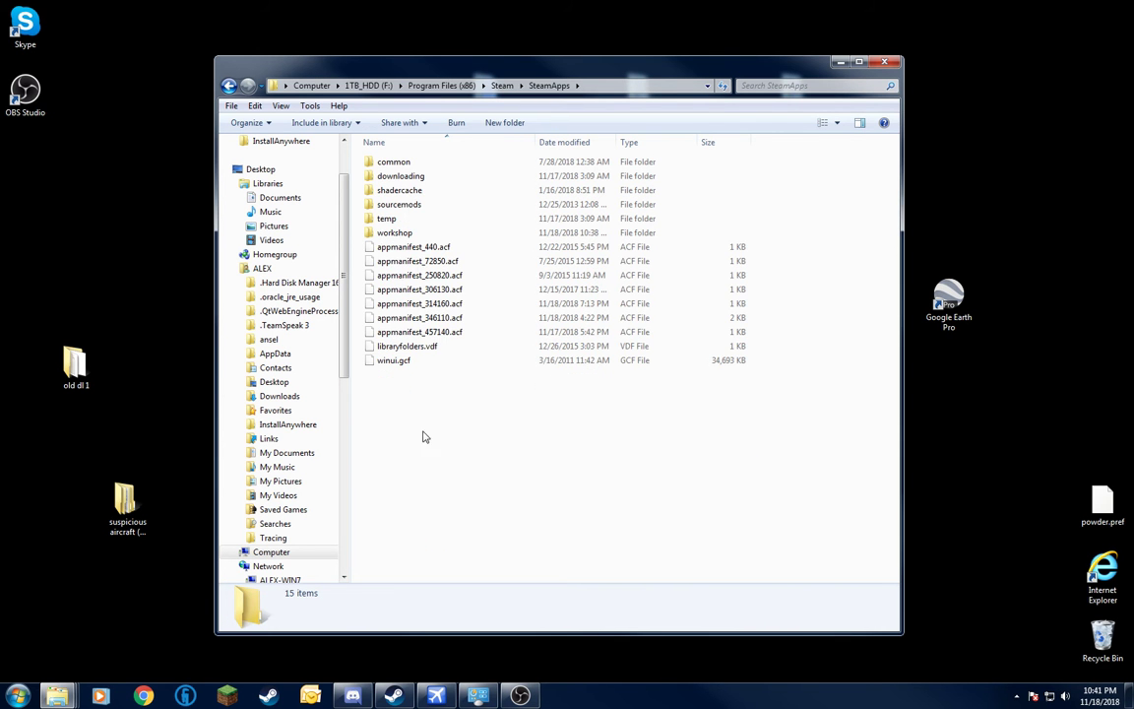
pyautogui.doubleClick(420, 162)
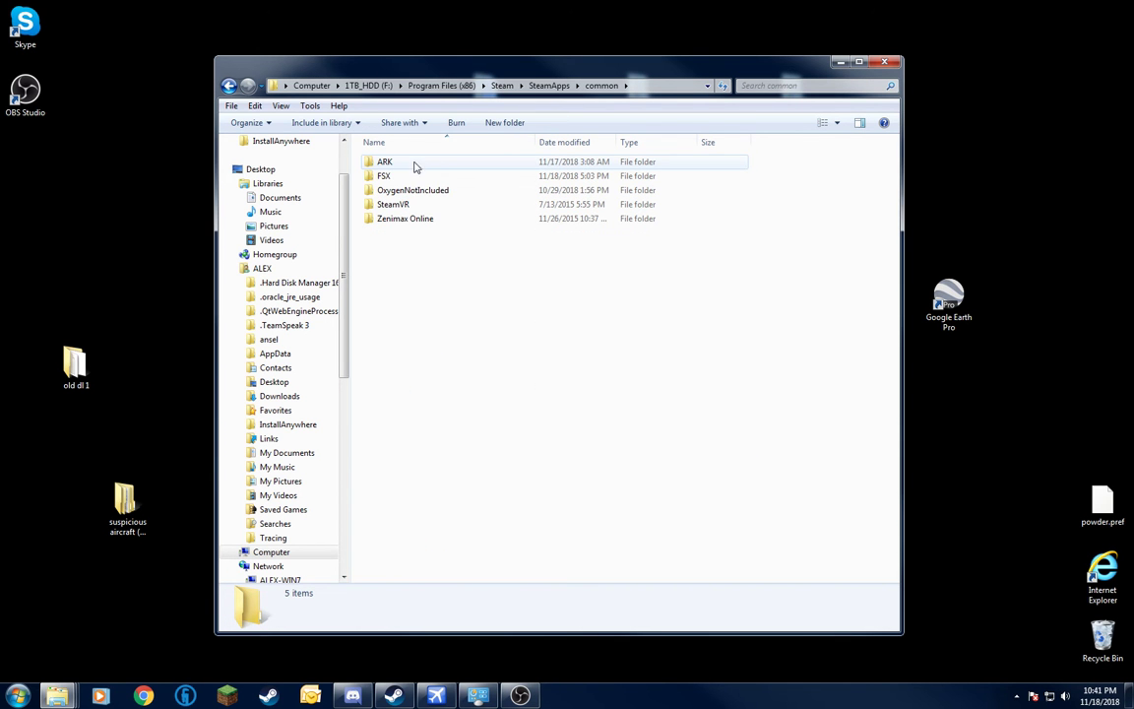
pyautogui.doubleClick(413, 177)
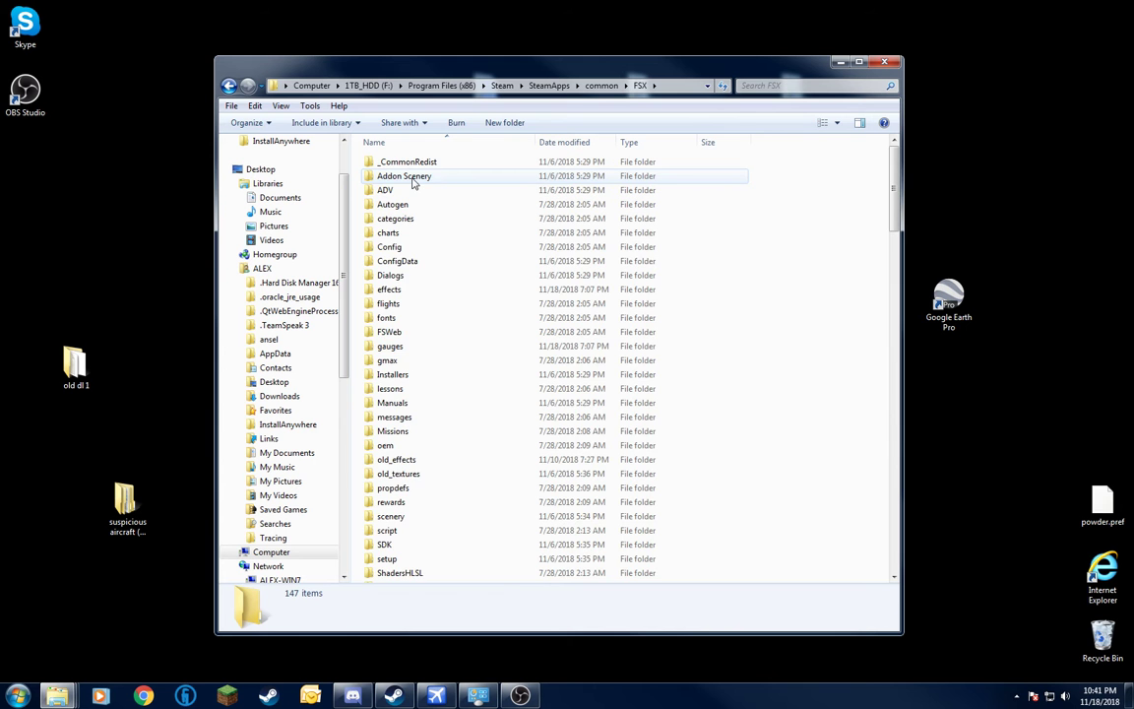
pyautogui.scroll(-2, 423, 273)
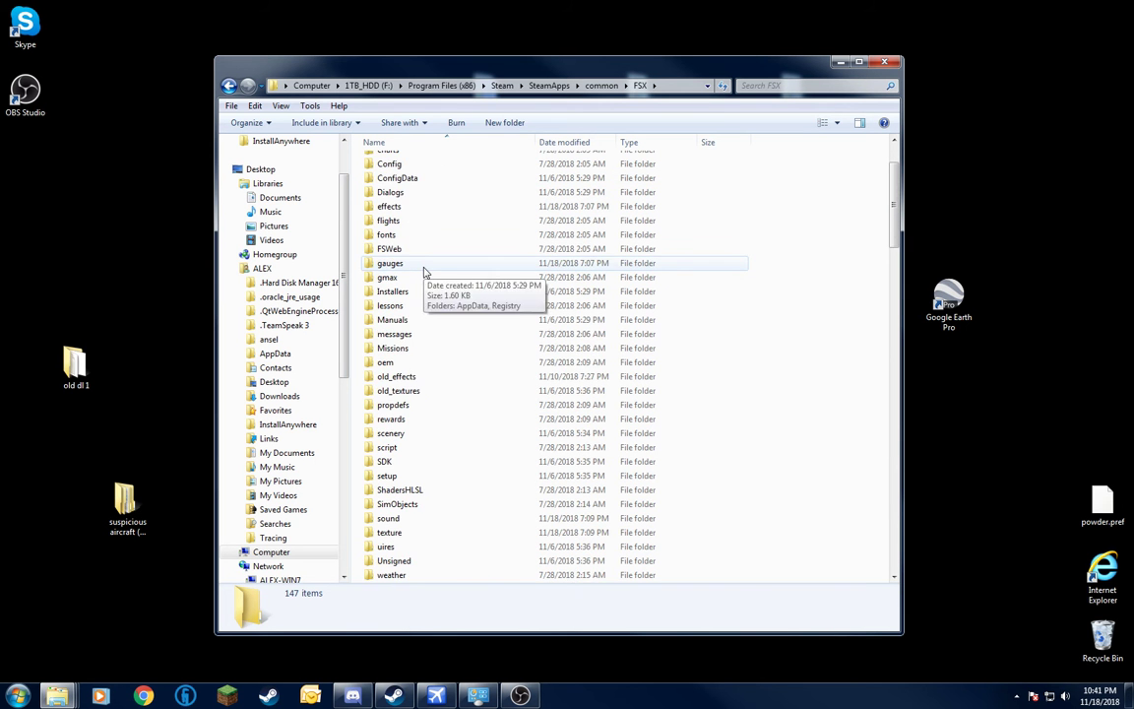
pyautogui.scroll(-4, 465, 420)
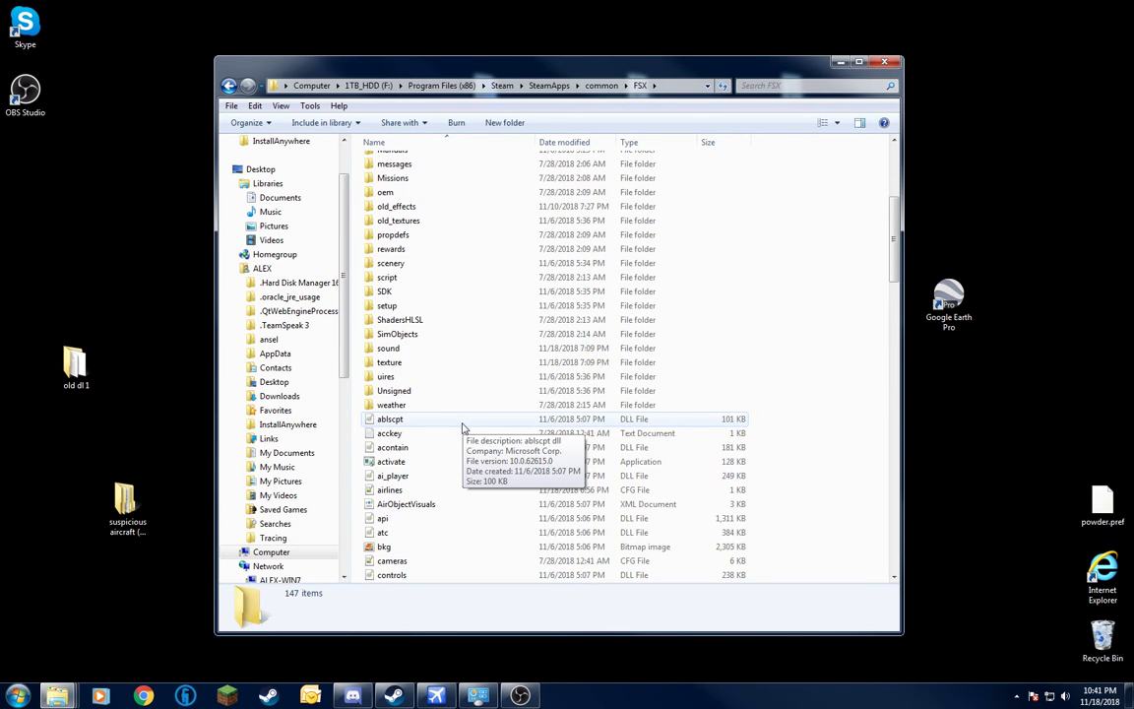
pyautogui.scroll(6, 462, 424)
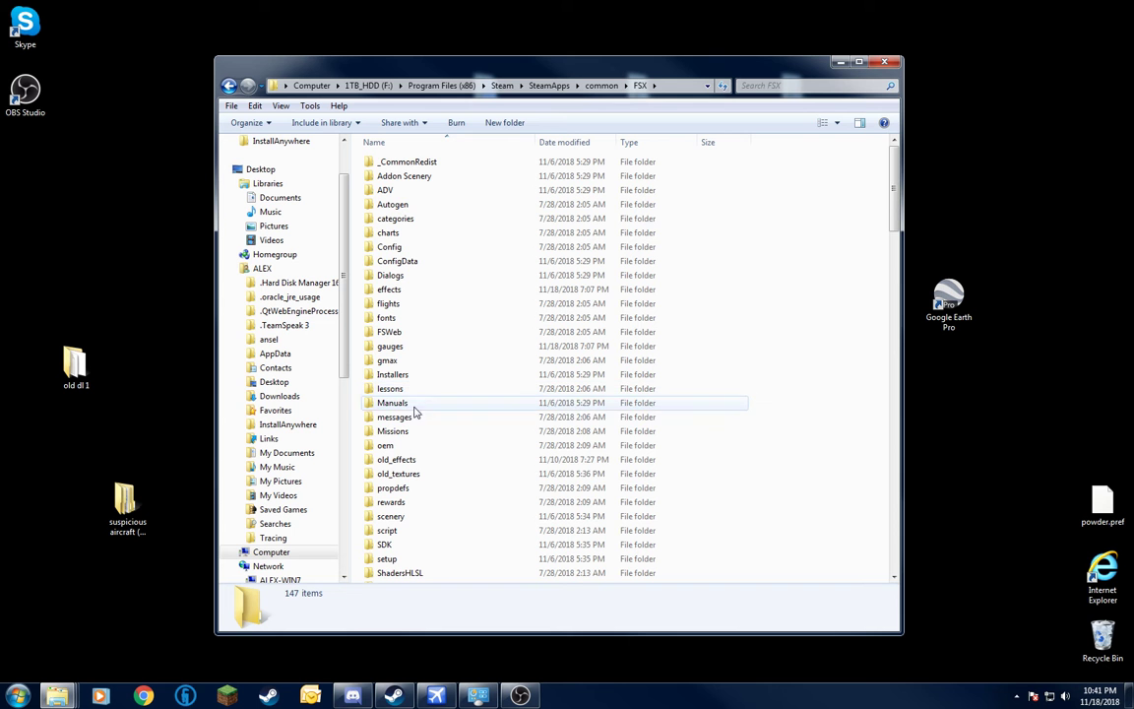
pyautogui.scroll(-2, 428, 501)
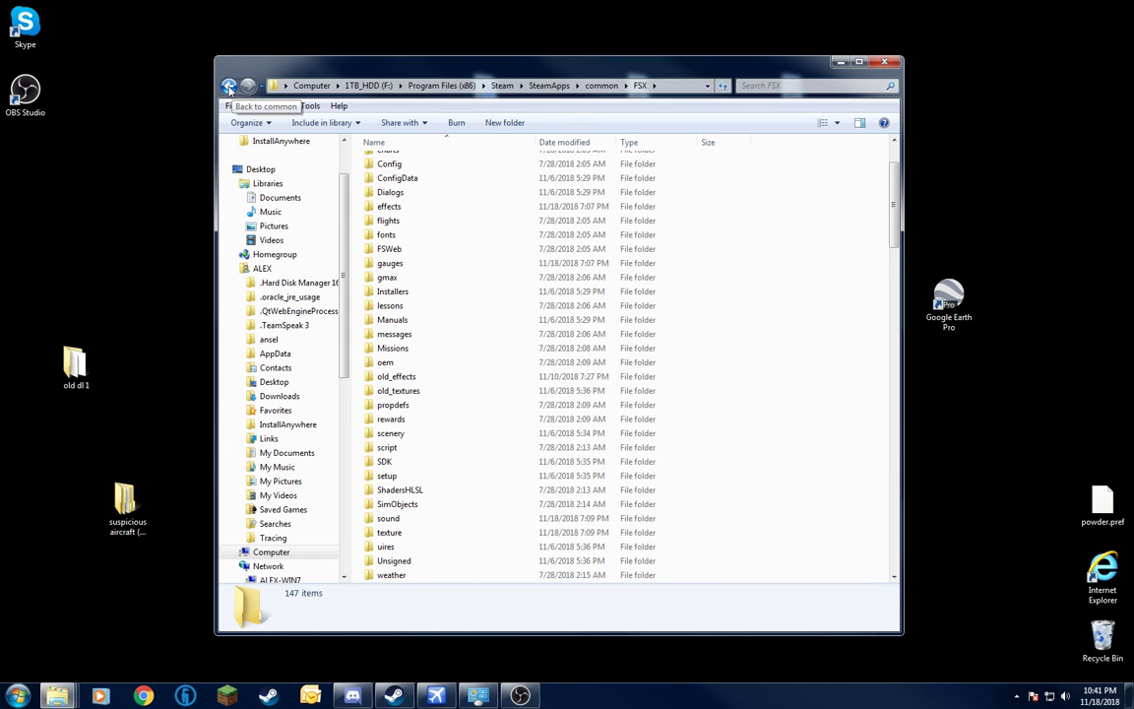
# Move the FSX folder window out of the way and bring up the Downloads folder.
pyautogui.moveTo(798, 69); pyautogui.dragTo(774, 609)
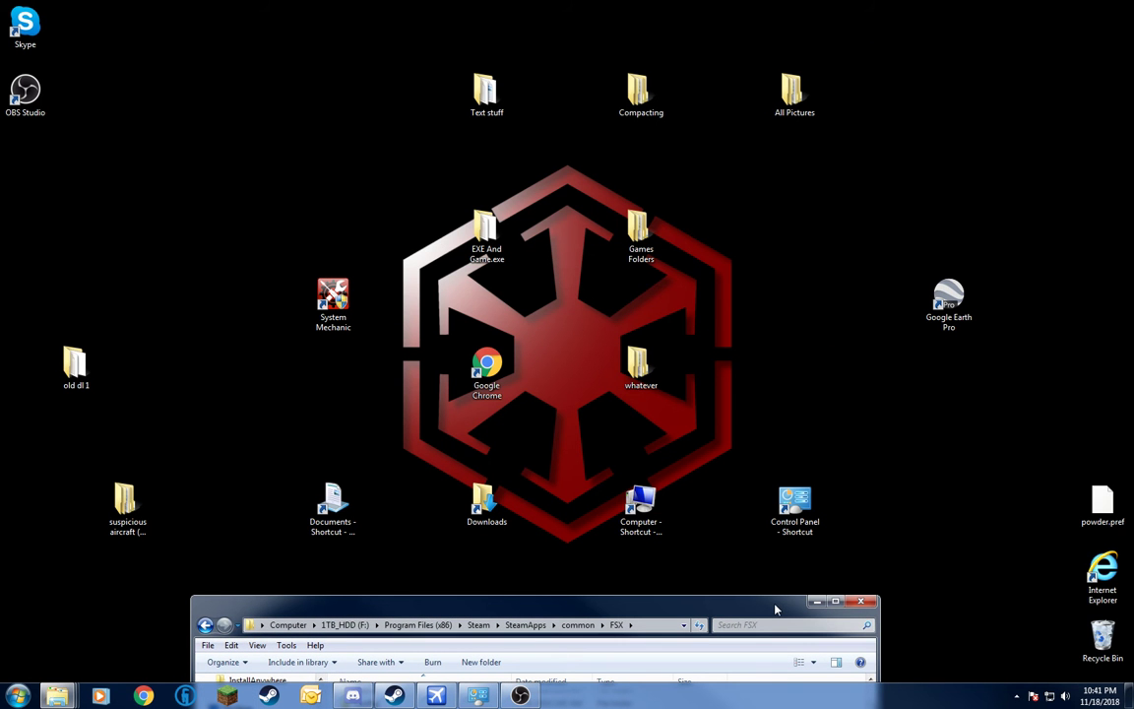
pyautogui.doubleClick(484, 502)
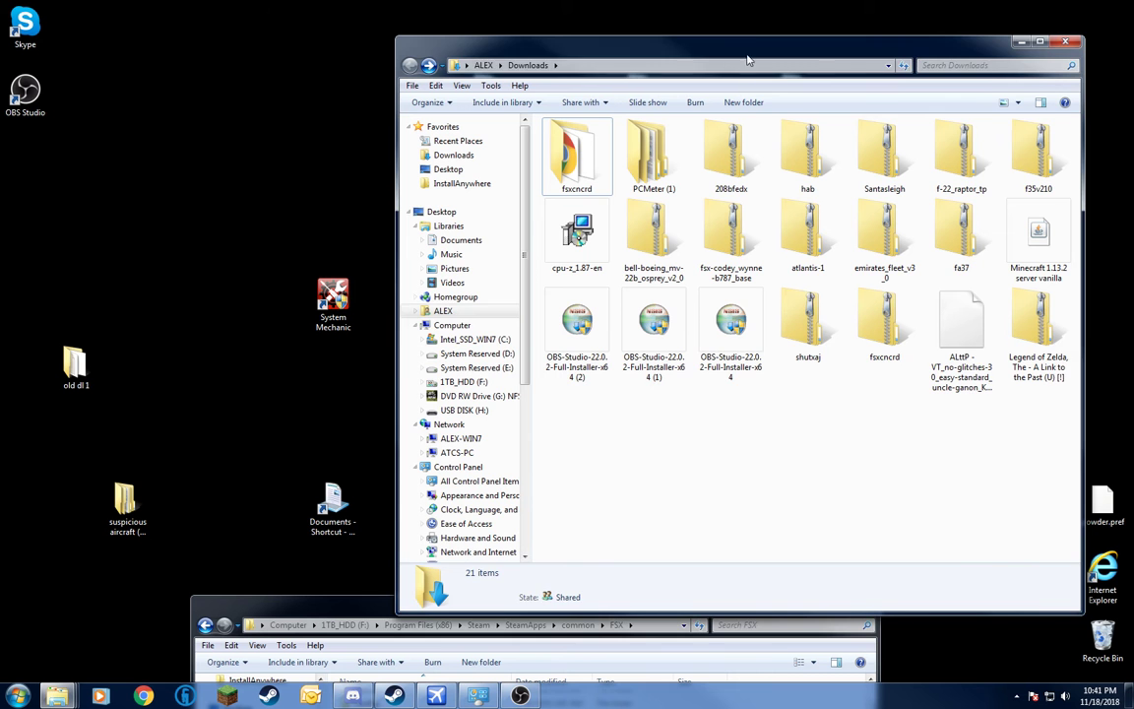
pyautogui.moveTo(746, 61); pyautogui.dragTo(715, 60)
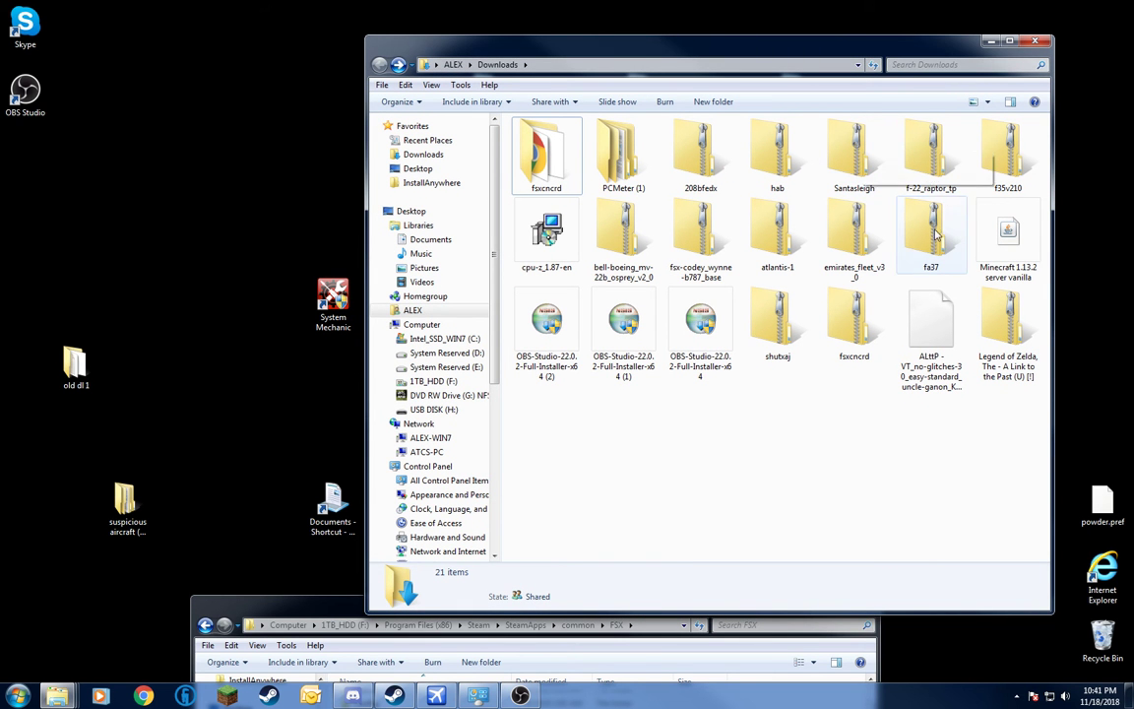
# Open the f-22_raptor_tp archive and check the contents of its F-22 Raptor TP folder, returning to the archive's top level.
pyautogui.doubleClick(935, 159)
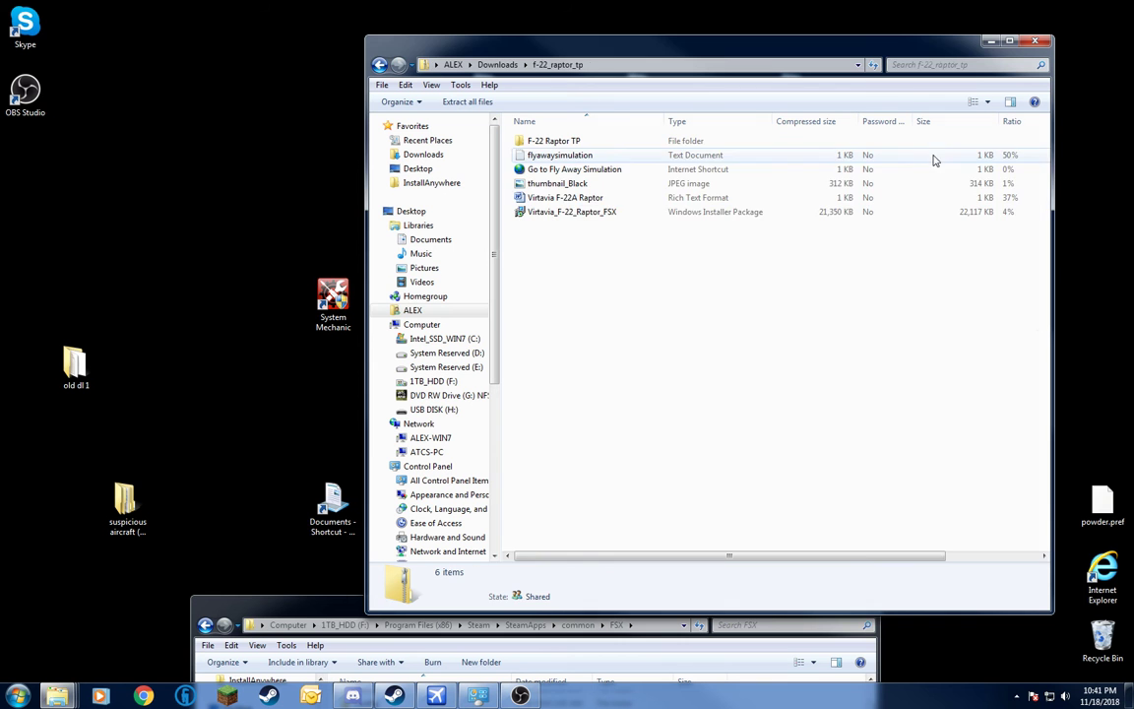
pyautogui.doubleClick(573, 143)
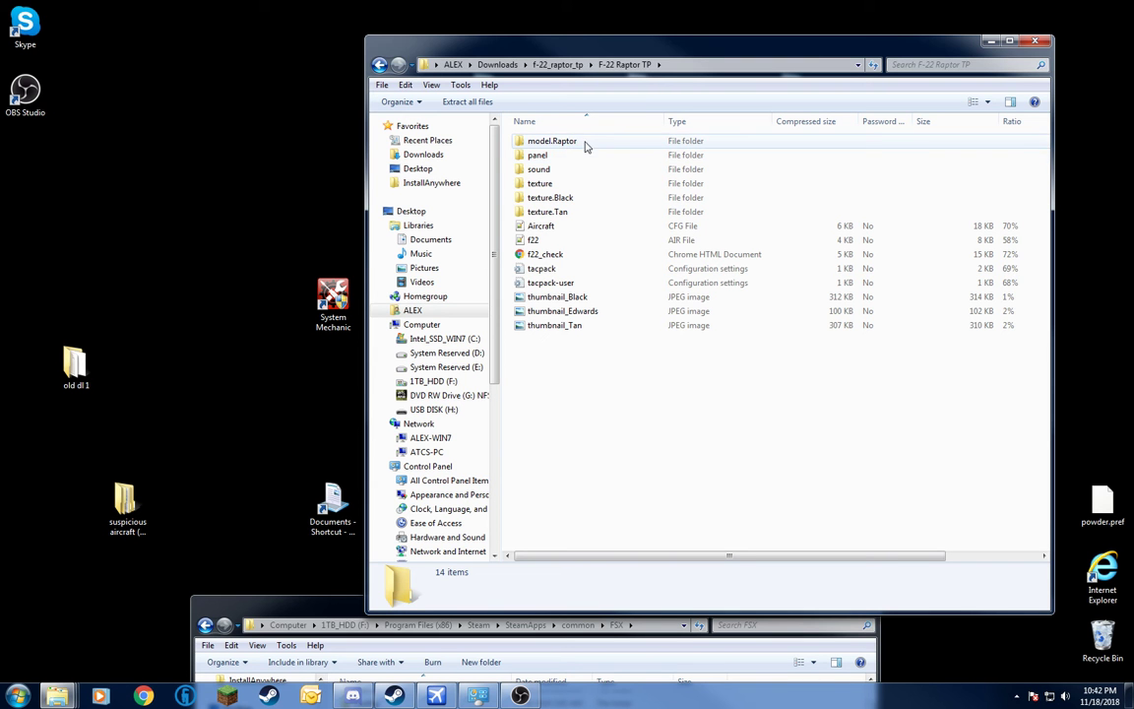
pyautogui.click(380, 65)
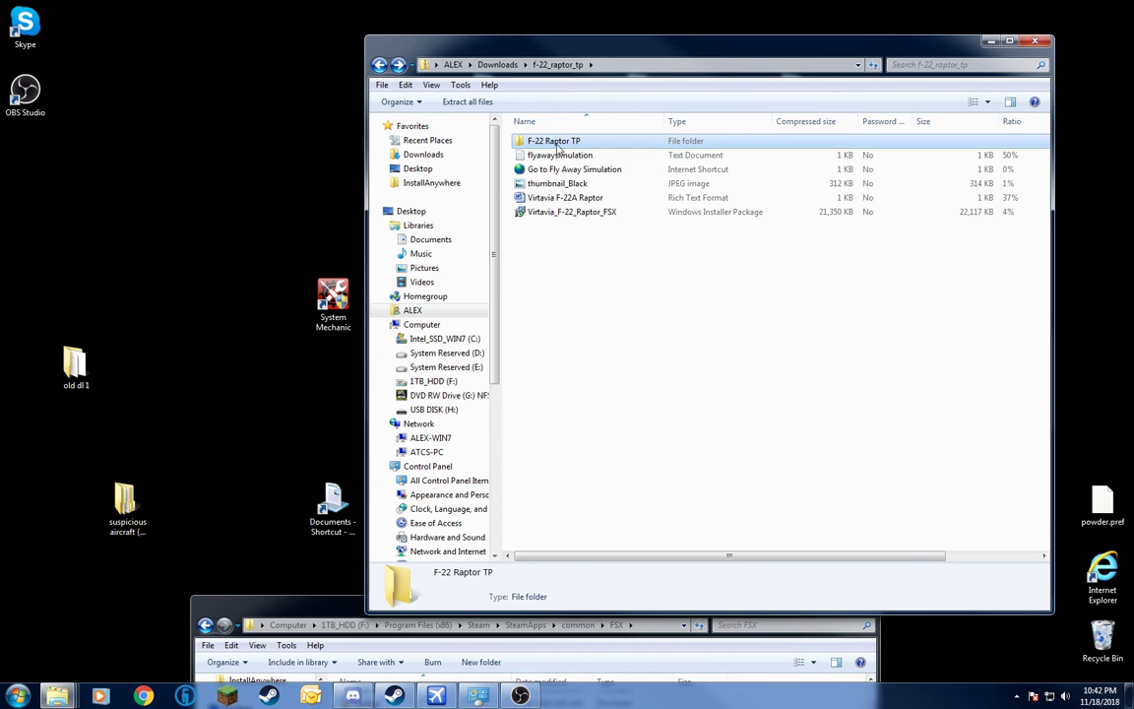
# Arrange the FSX folder window beside the archive window and open its SimObjects > Airplanes folder.
pyautogui.moveTo(591, 50); pyautogui.dragTo(604, 37)
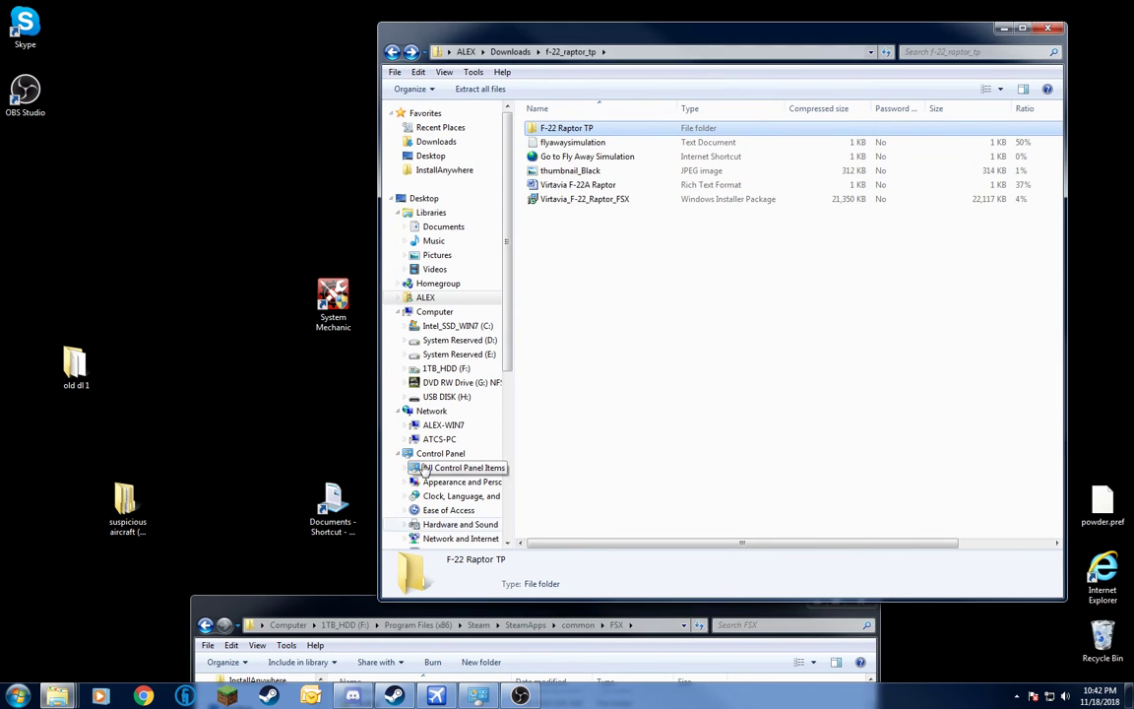
pyautogui.moveTo(393, 602); pyautogui.dragTo(292, 63)
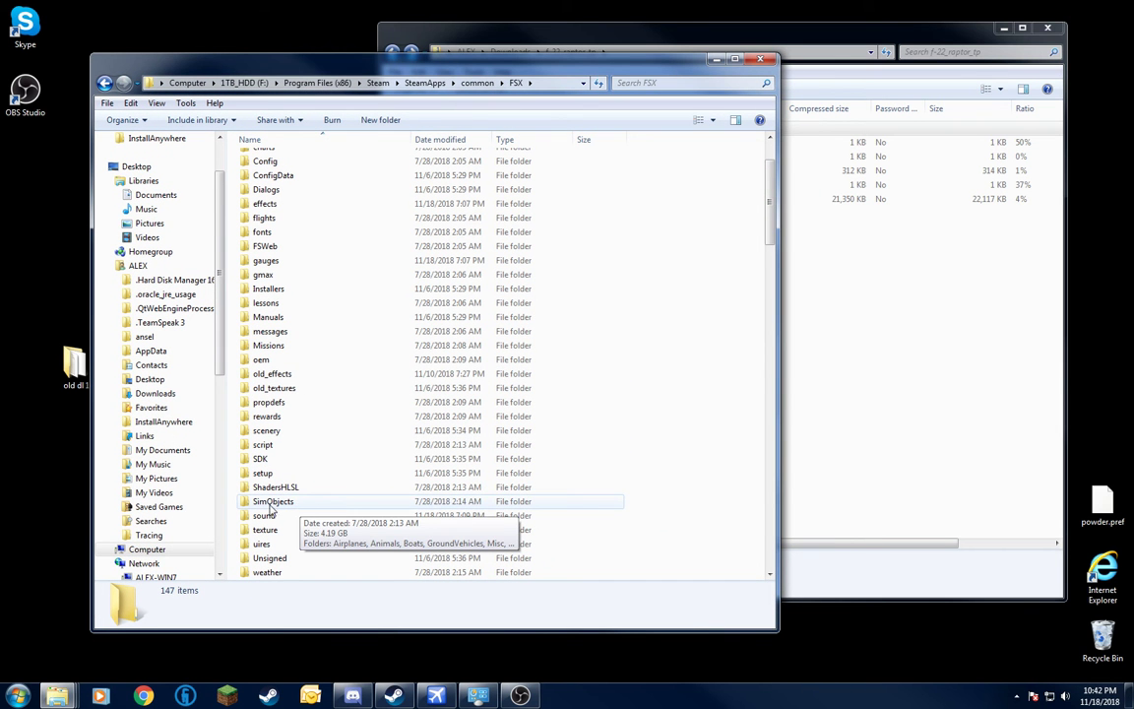
pyautogui.moveTo(807, 33); pyautogui.dragTo(841, 39)
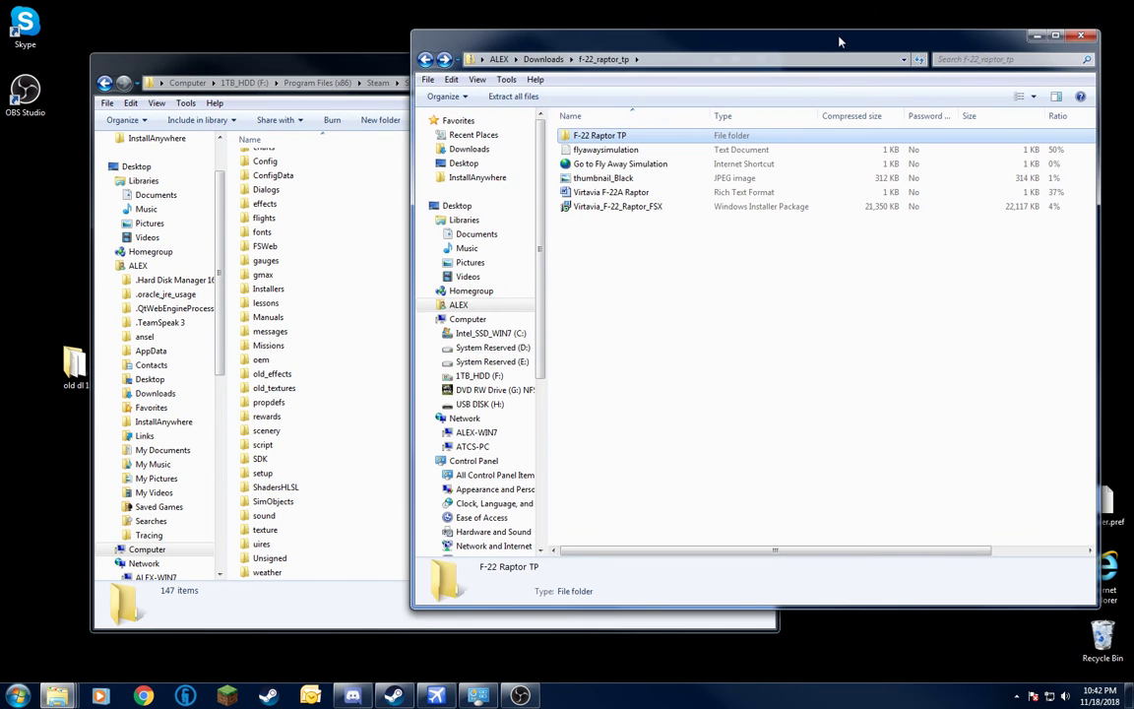
pyautogui.doubleClick(273, 501)
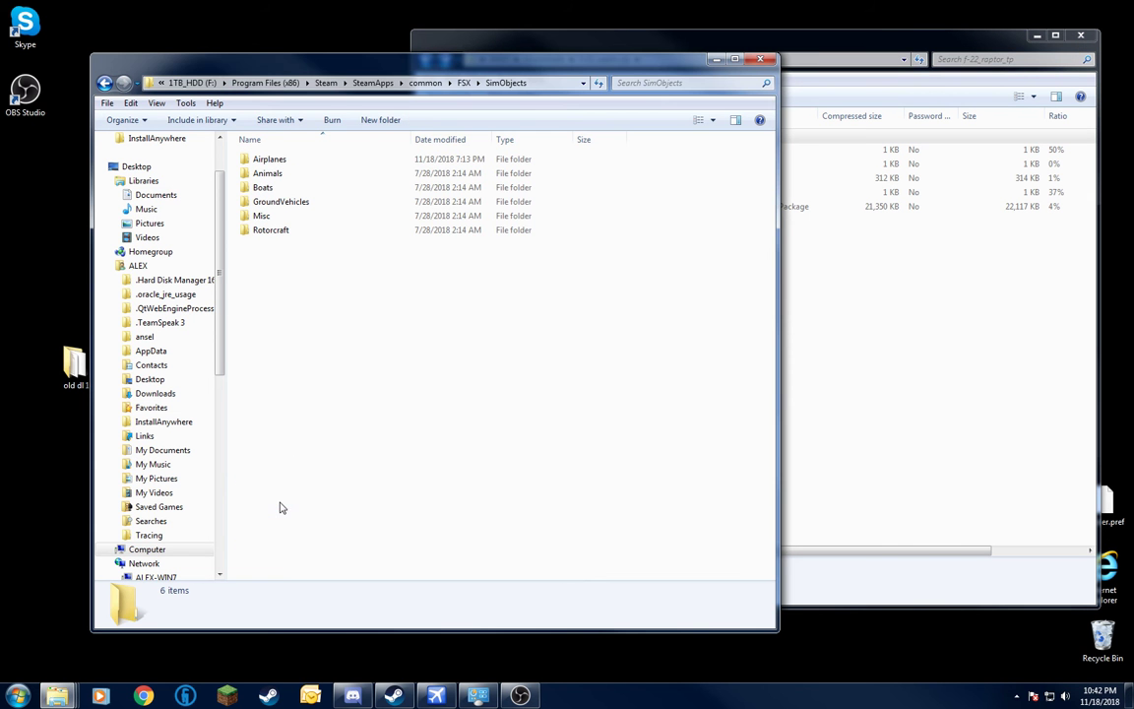
pyautogui.doubleClick(272, 158)
pyautogui.moveTo(860, 40); pyautogui.dragTo(887, 37)
pyautogui.moveTo(627, 134); pyautogui.dragTo(683, 259)
pyautogui.moveTo(369, 54); pyautogui.dragTo(369, 46)
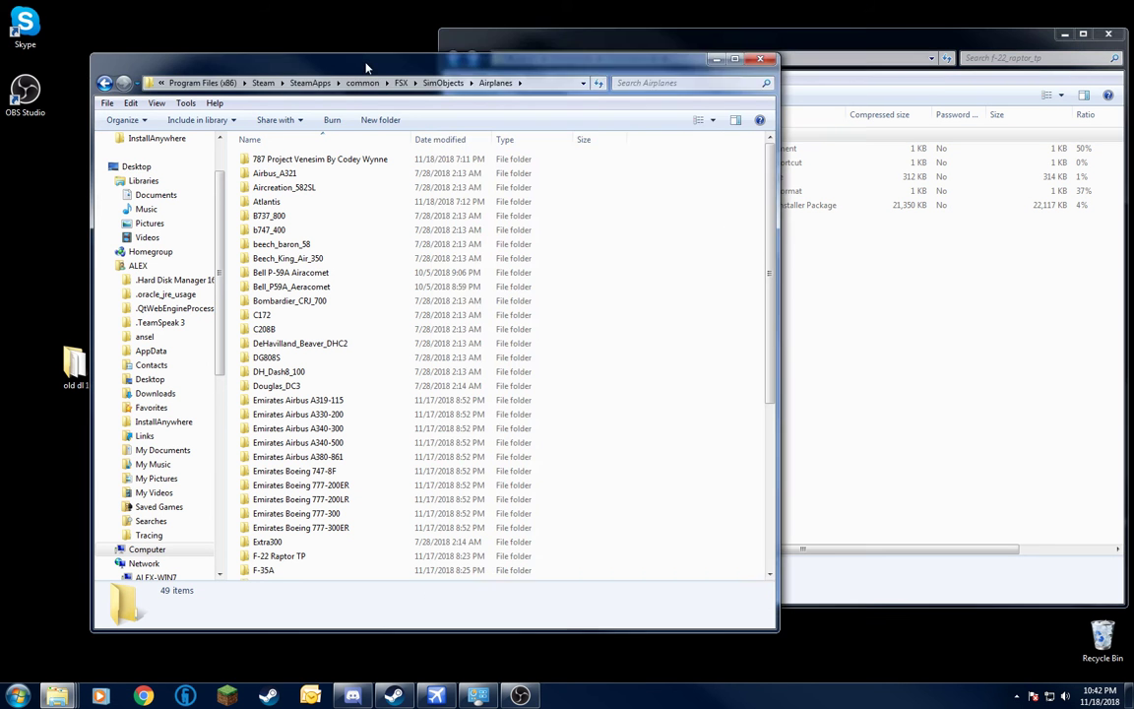
# Look inside the fa37 archive and its FA-37 Talon folder, returning to Downloads.
pyautogui.click(512, 31)
pyautogui.click(454, 58)
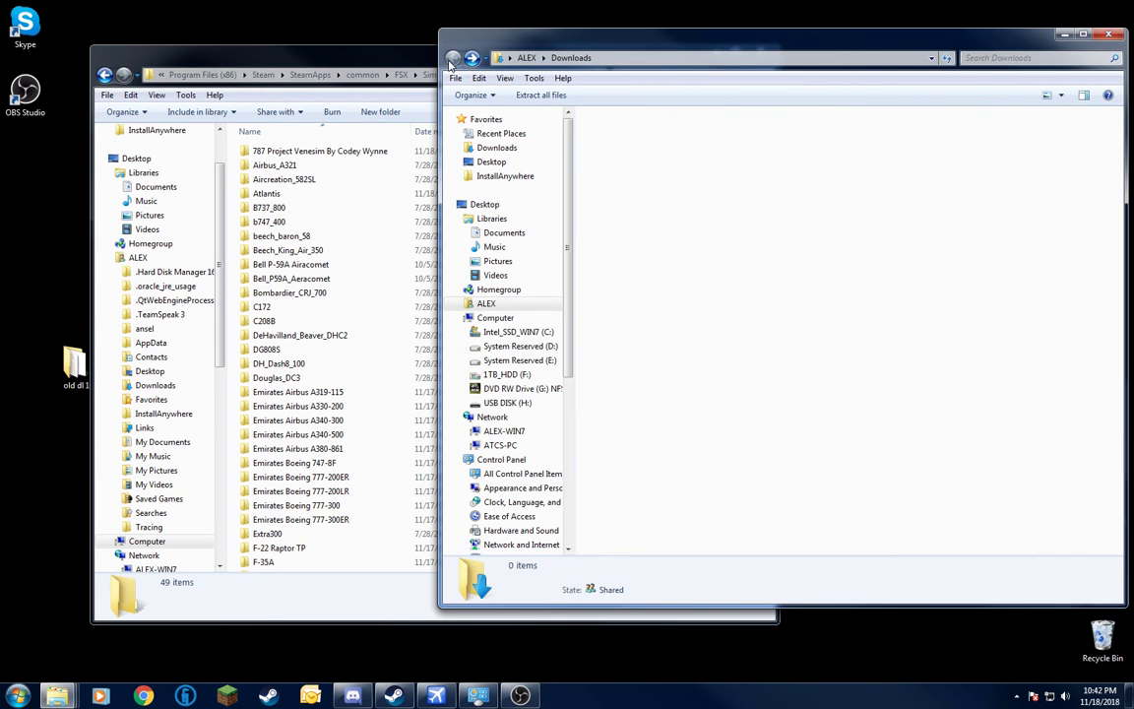
pyautogui.click(999, 240)
pyautogui.doubleClick(999, 239)
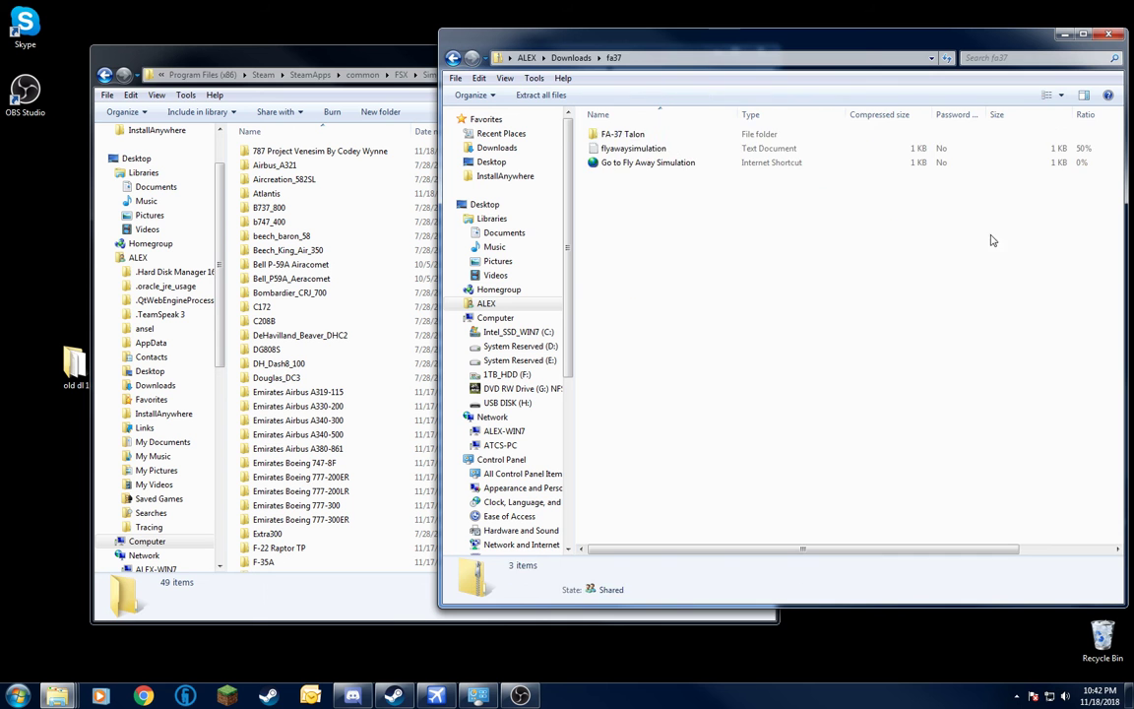
pyautogui.doubleClick(650, 139)
pyautogui.click(453, 58)
pyautogui.click(452, 59)
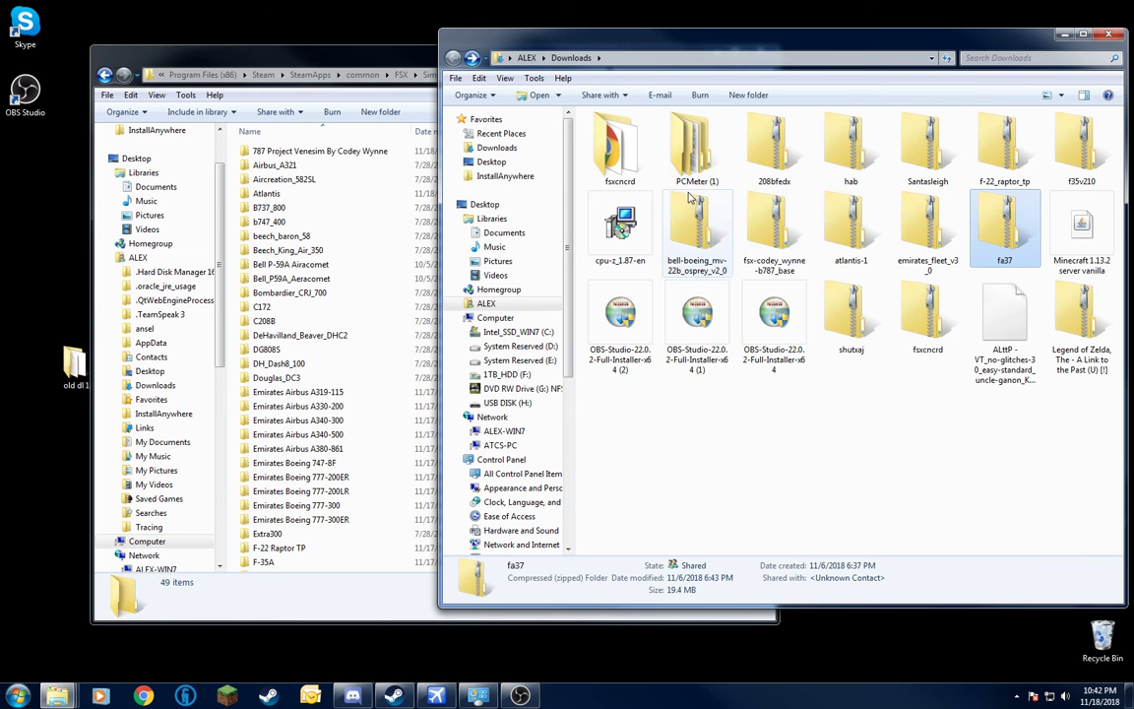
# Look inside the fsxcncrd archive and its Manual Install folder, returning to the archive's top level.
pyautogui.doubleClick(897, 313)
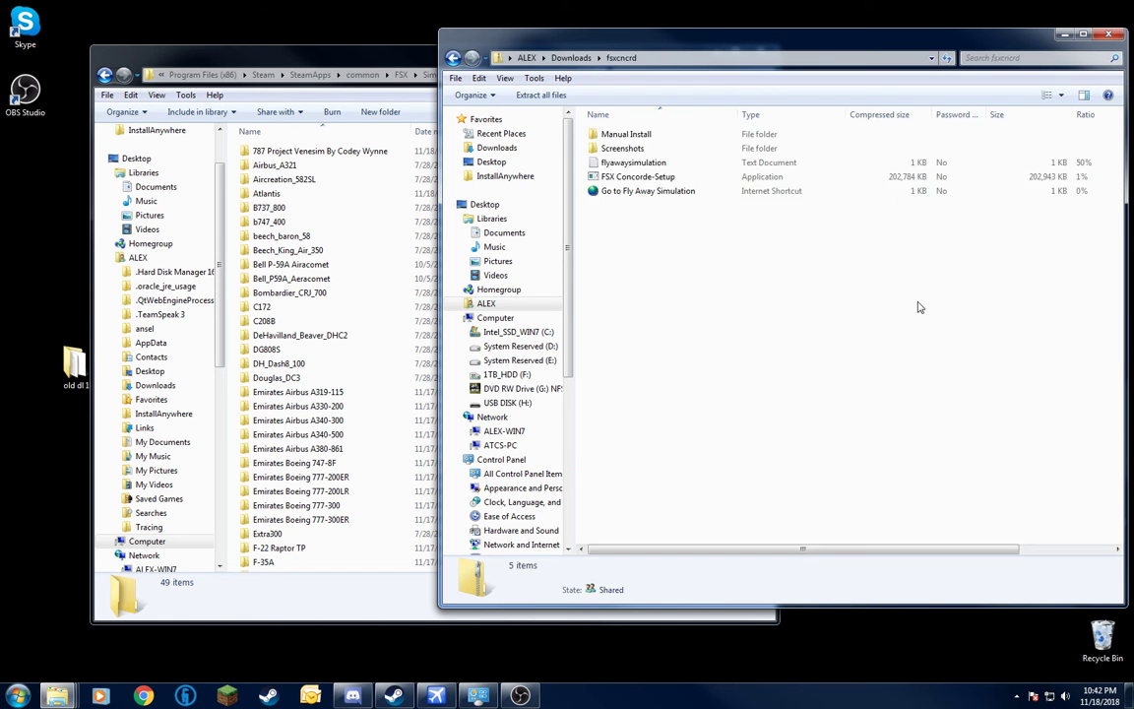
pyautogui.doubleClick(630, 135)
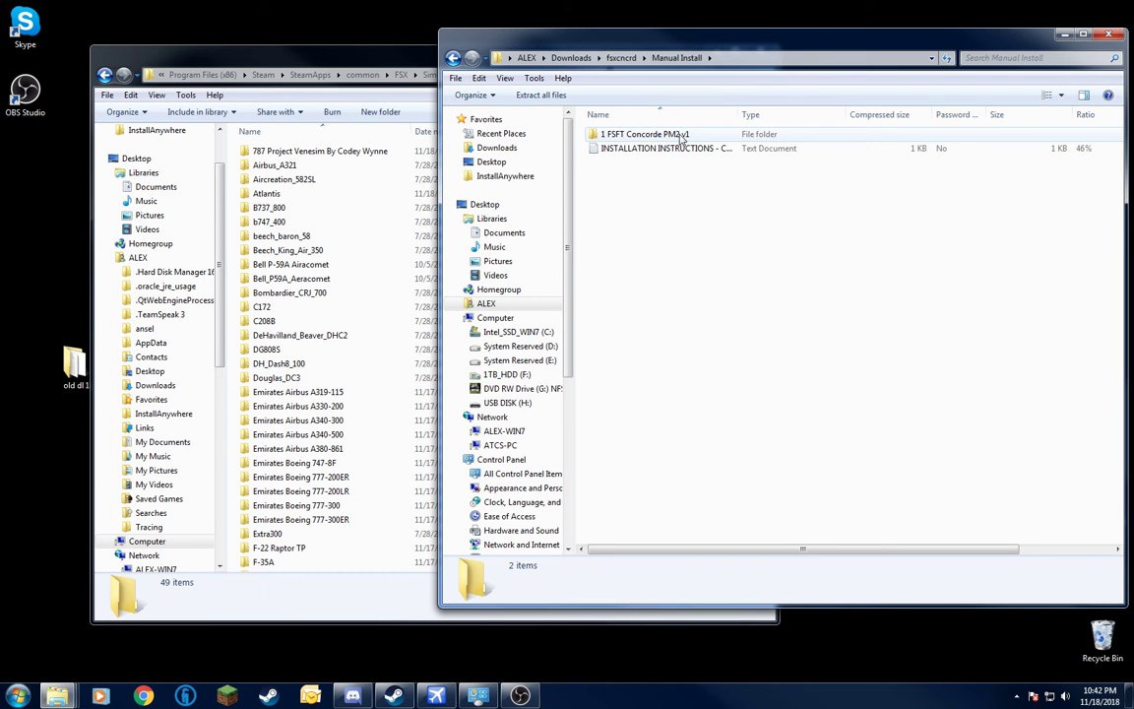
pyautogui.click(454, 59)
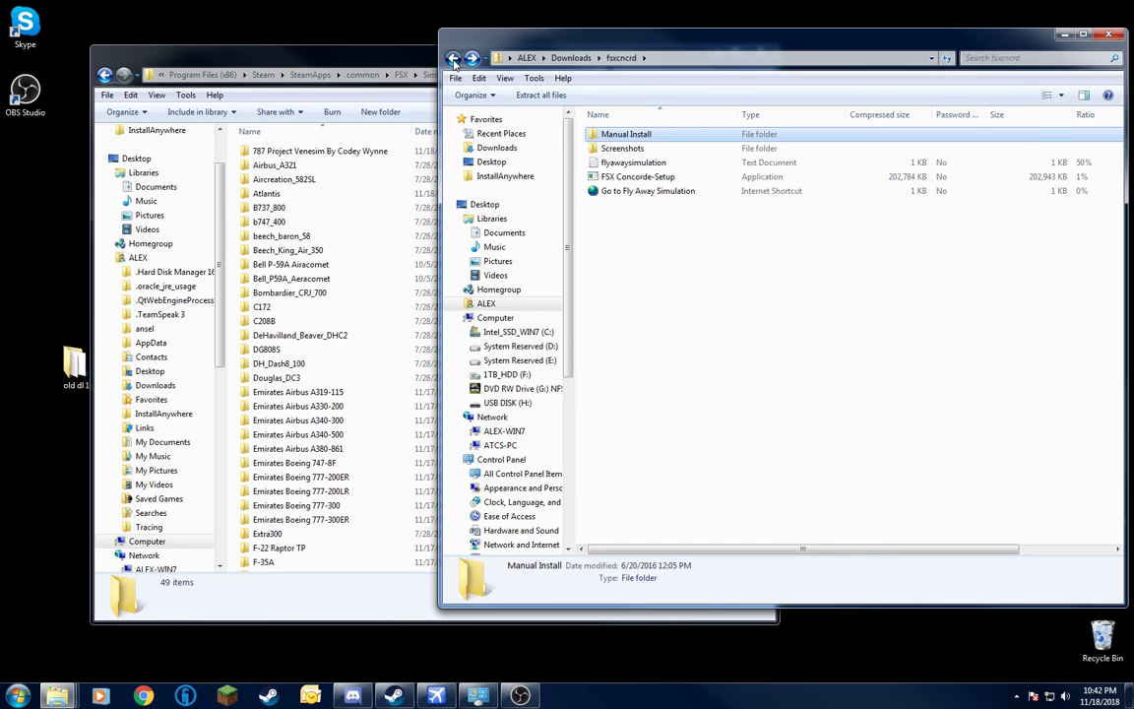
# Look inside the shutxaj archive and its Screenshots folder, returning to Downloads.
pyautogui.doubleClick(831, 306)
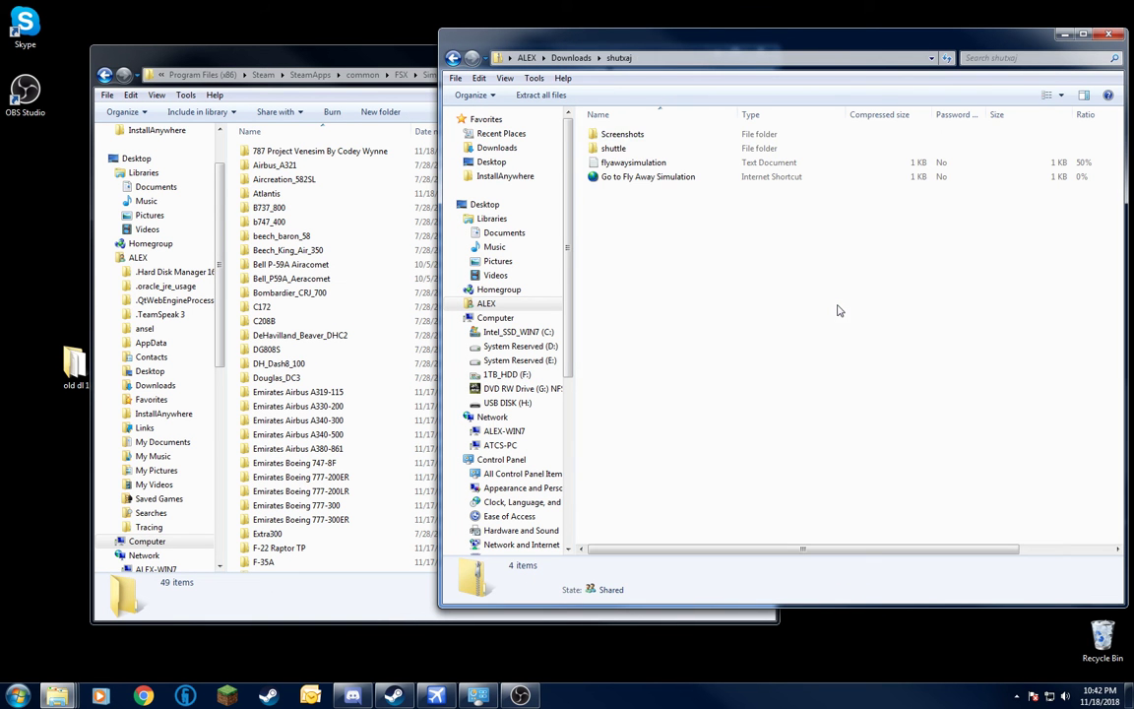
pyautogui.doubleClick(623, 135)
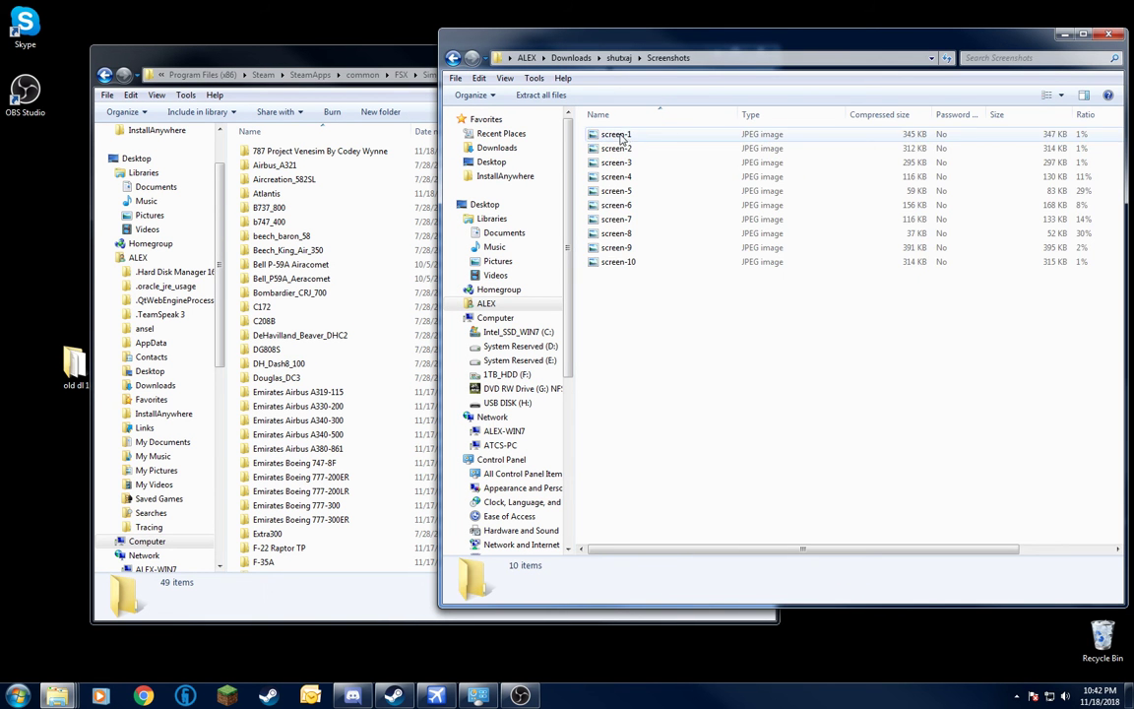
pyautogui.press('BackSpace')
pyautogui.press('BackSpace')
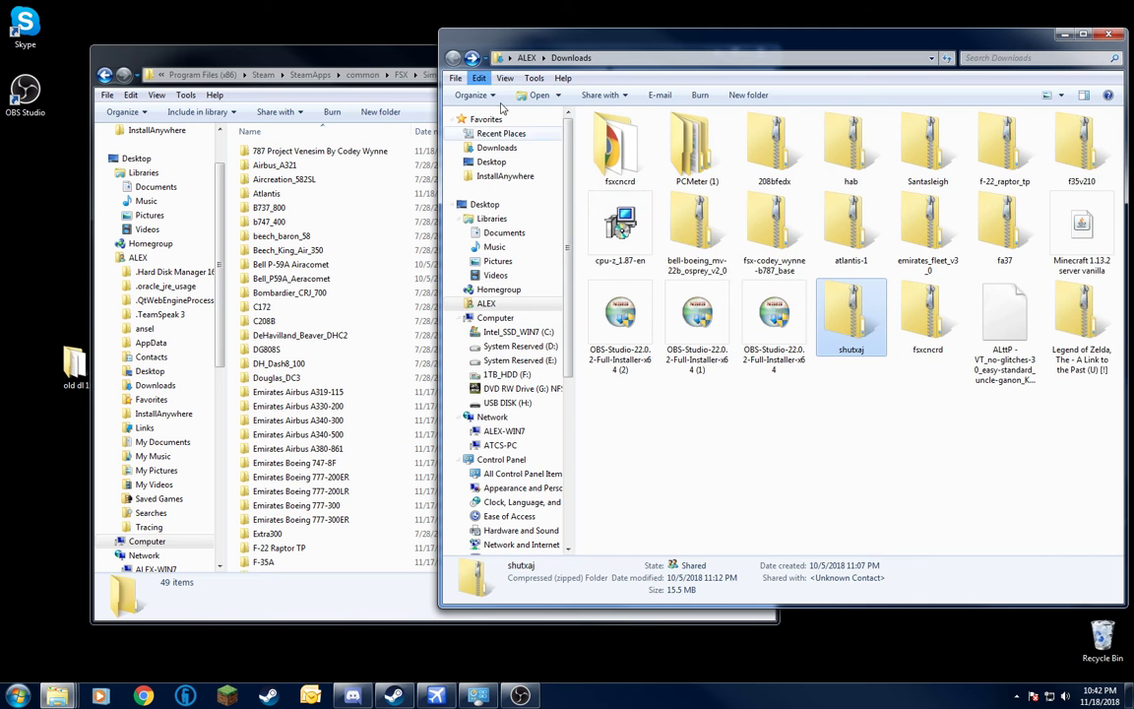
# Check the contents of the fsx-codey_wynne-b787_base and bell-boeing_mv-22b_osprey_v2_0 archives, returning to Downloads.
pyautogui.click(771, 236)
pyautogui.doubleClick(770, 237)
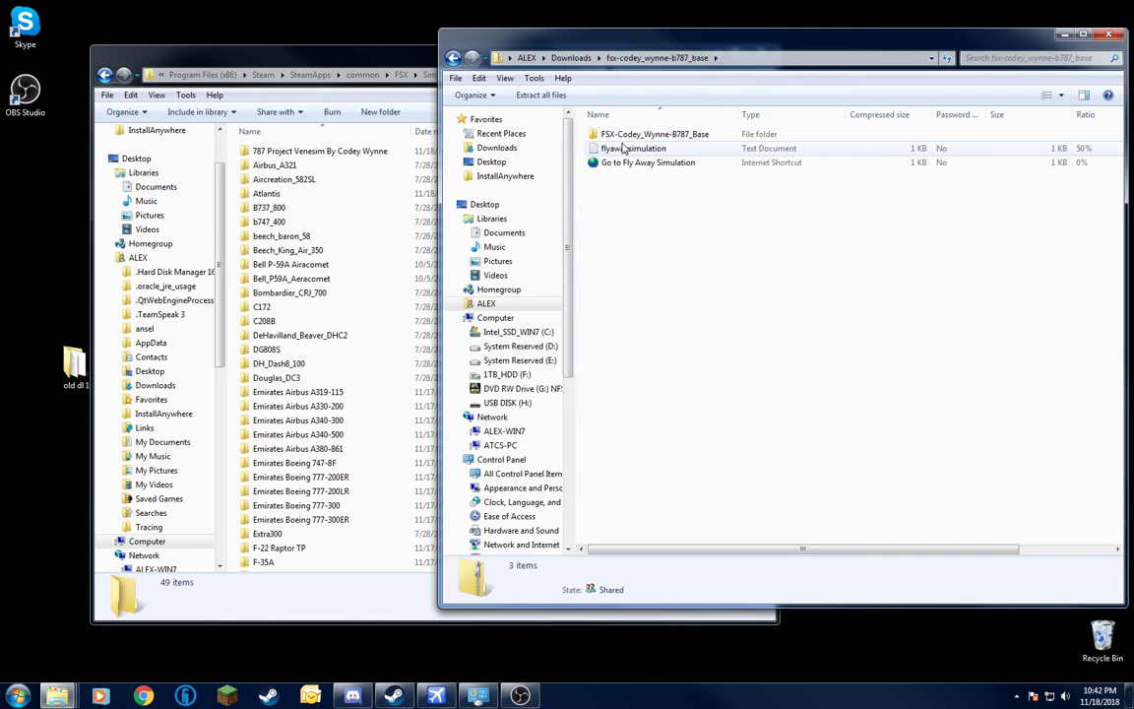
pyautogui.click(452, 59)
pyautogui.doubleClick(635, 221)
pyautogui.click(452, 58)
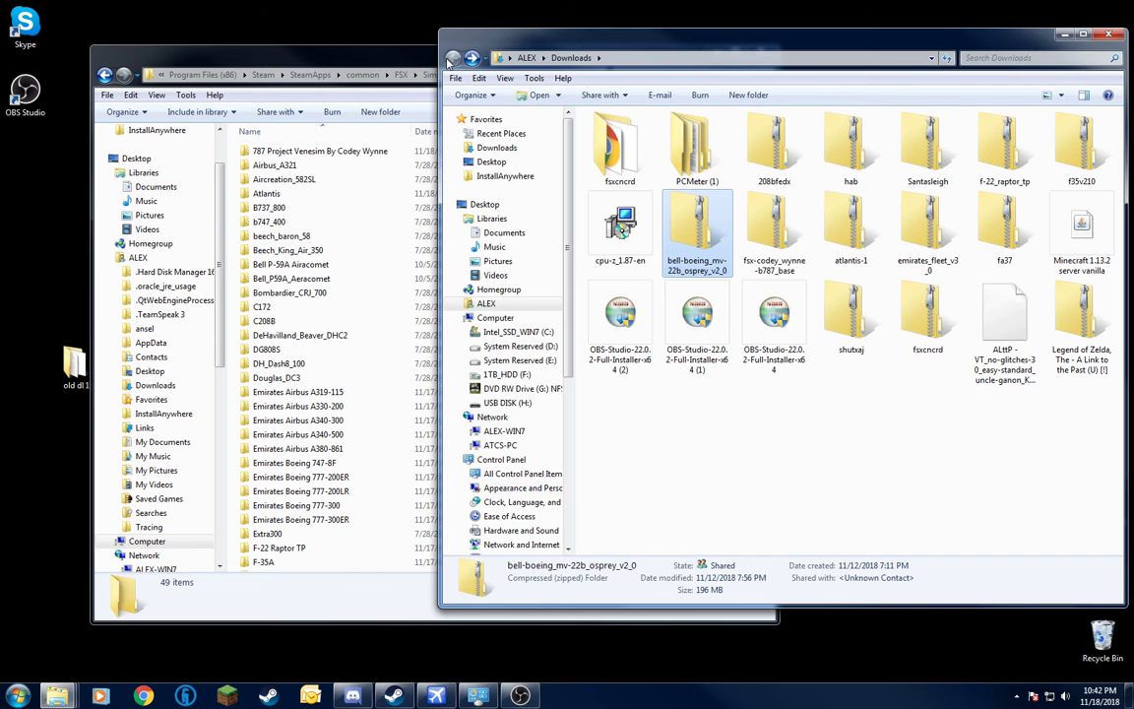
# Check the top-level contents of the atlantis-1, emirates_fleet_v3_0 and fa37 archives, returning to Downloads.
pyautogui.doubleClick(763, 205)
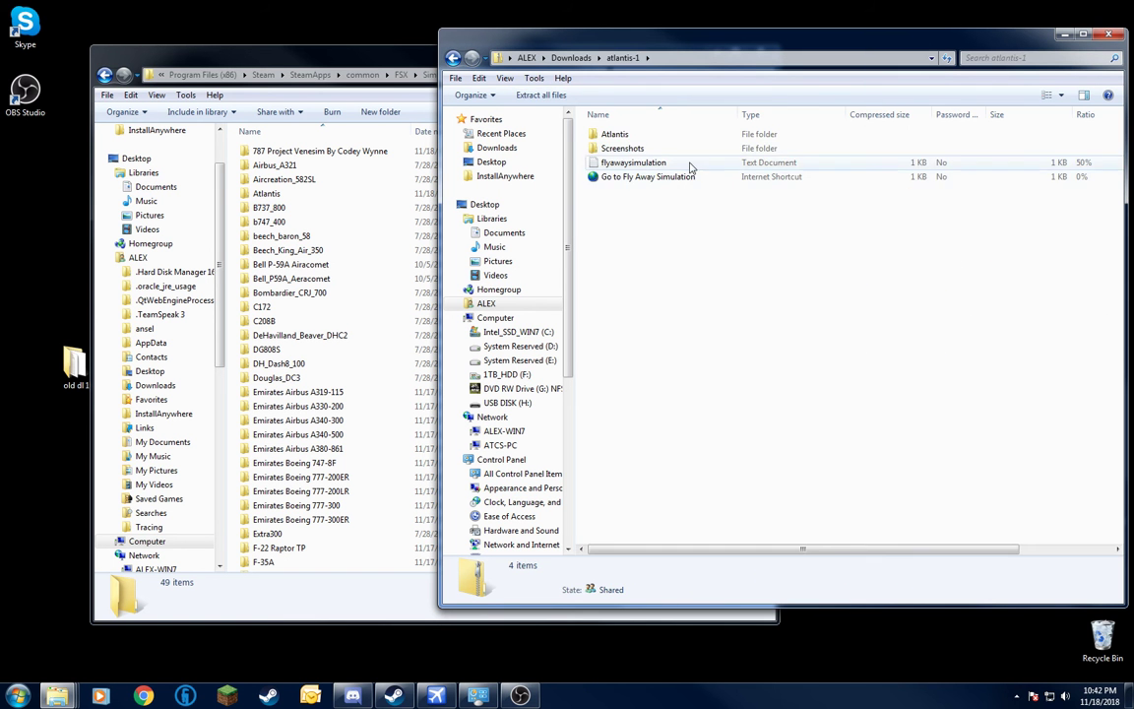
pyautogui.click(452, 58)
pyautogui.doubleClick(903, 238)
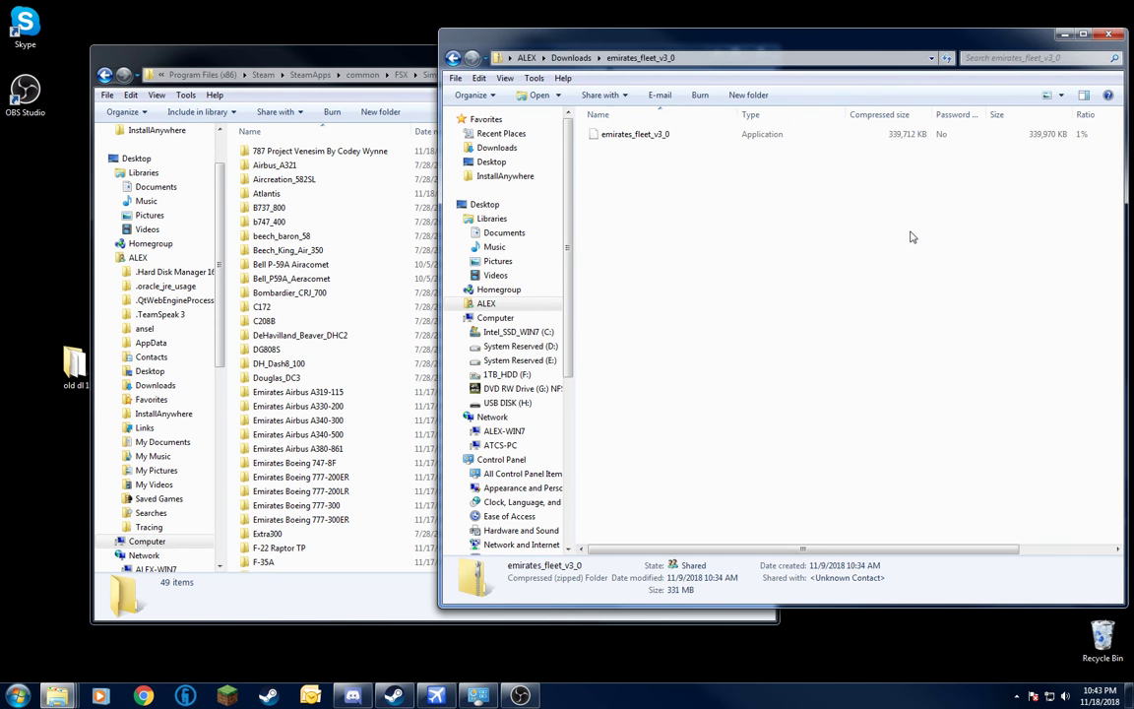
pyautogui.click(452, 58)
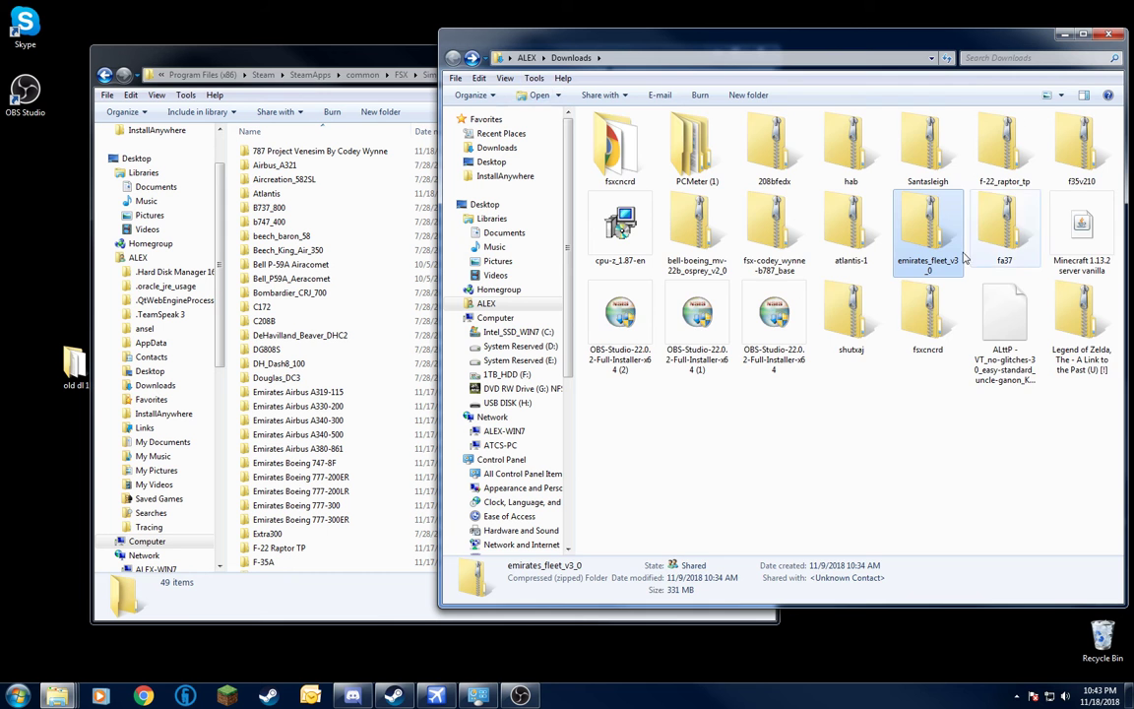
pyautogui.doubleClick(1004, 228)
pyautogui.click(455, 59)
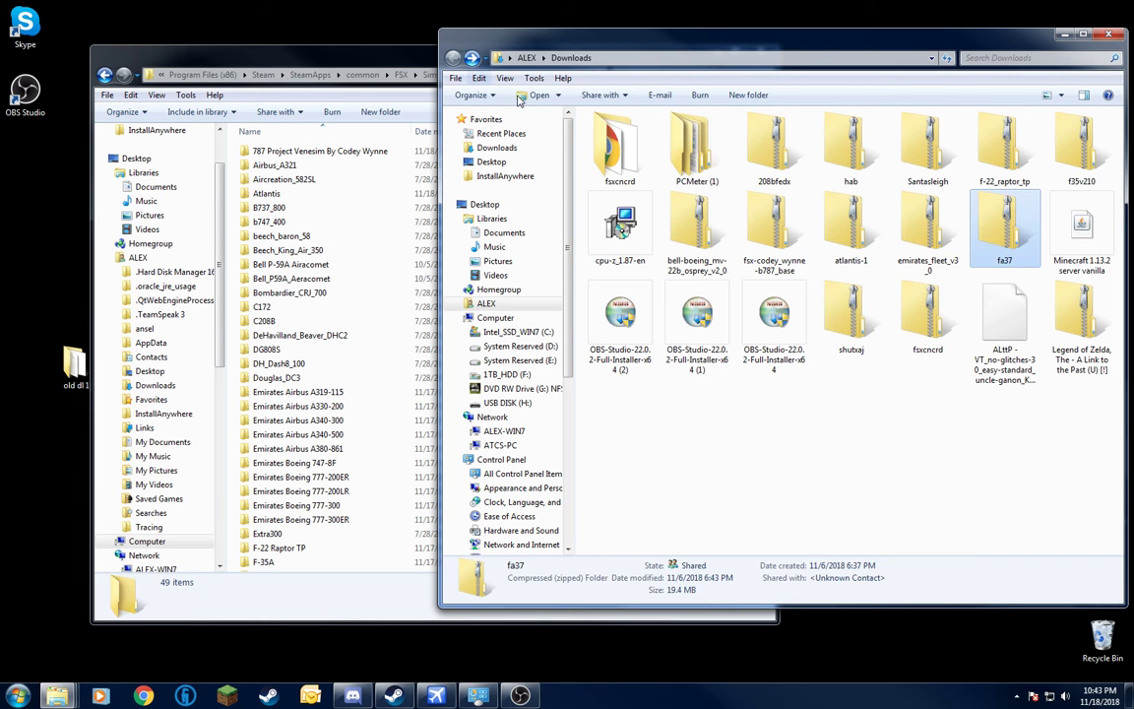
# Compare the top-level contents of the 208bfedx and hab archives, ending inside hab.
pyautogui.click(696, 148)
pyautogui.click(781, 146)
pyautogui.doubleClick(781, 146)
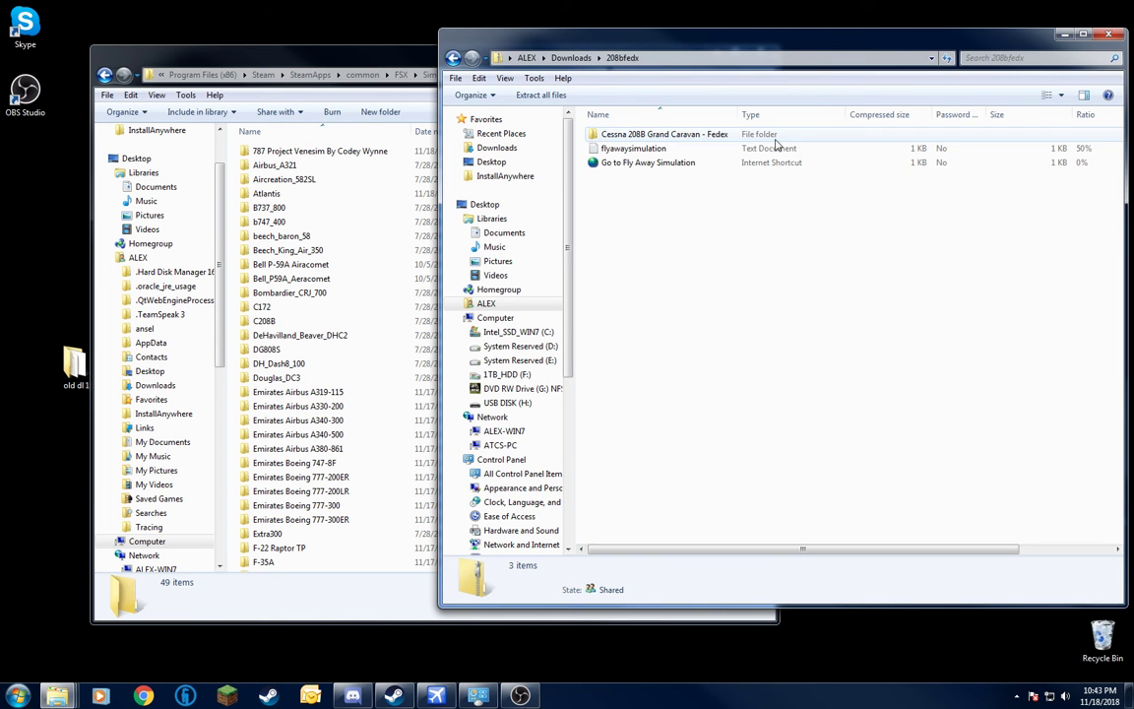
pyautogui.click(452, 58)
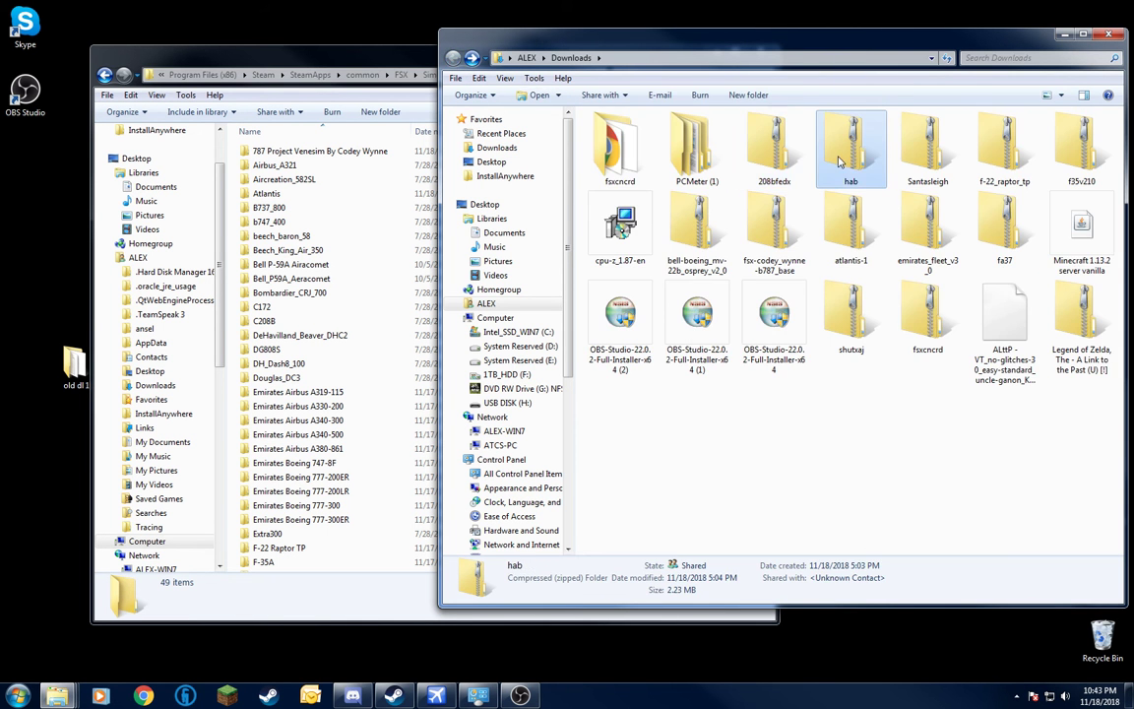
pyautogui.doubleClick(844, 157)
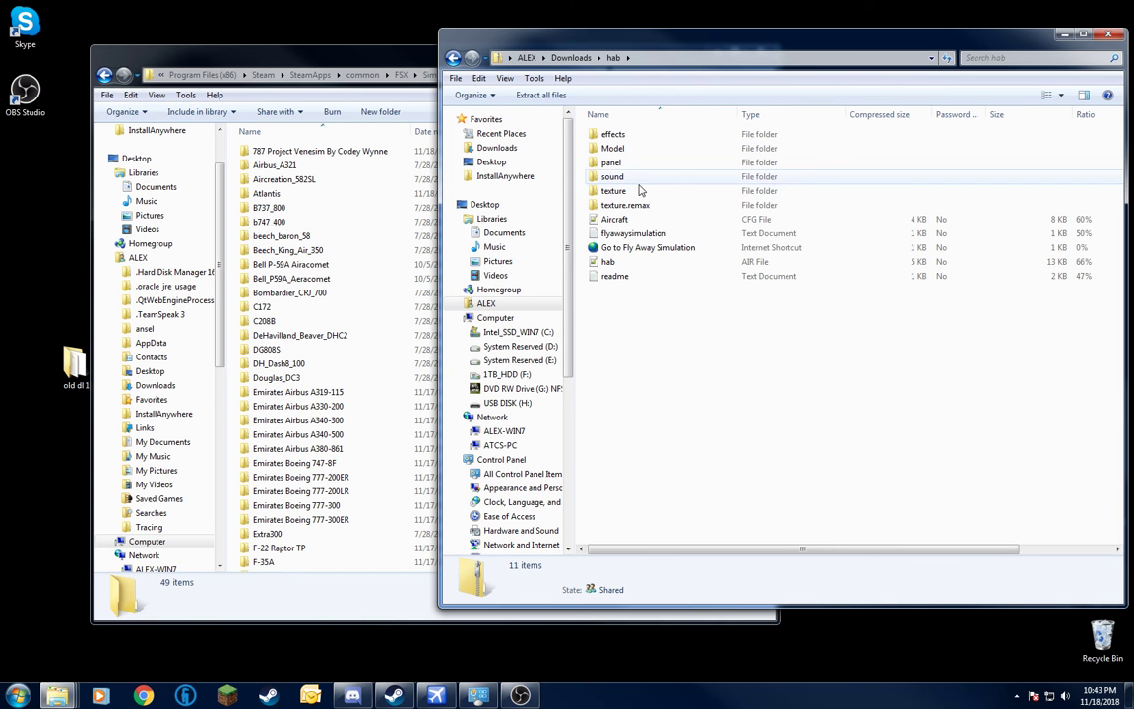
pyautogui.click(452, 58)
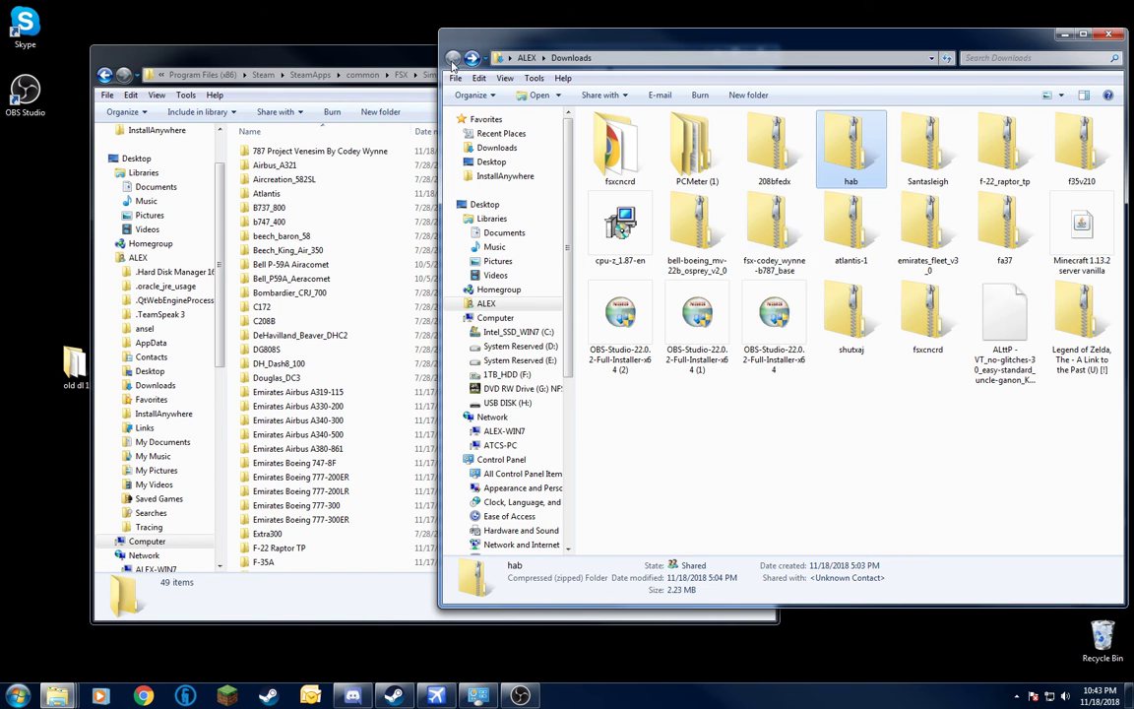
pyautogui.click(478, 59)
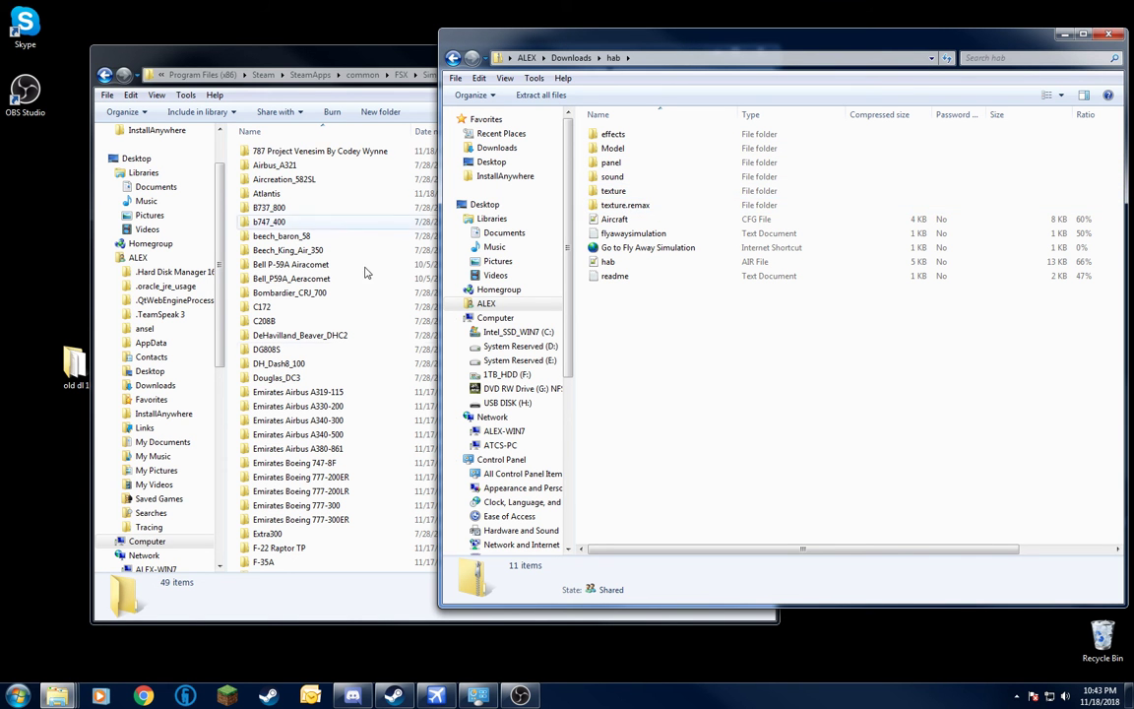
# Go back to the main FSX folder in the game's window and return from the hab archive to Downloads.
pyautogui.click(104, 76)
pyautogui.click(105, 76)
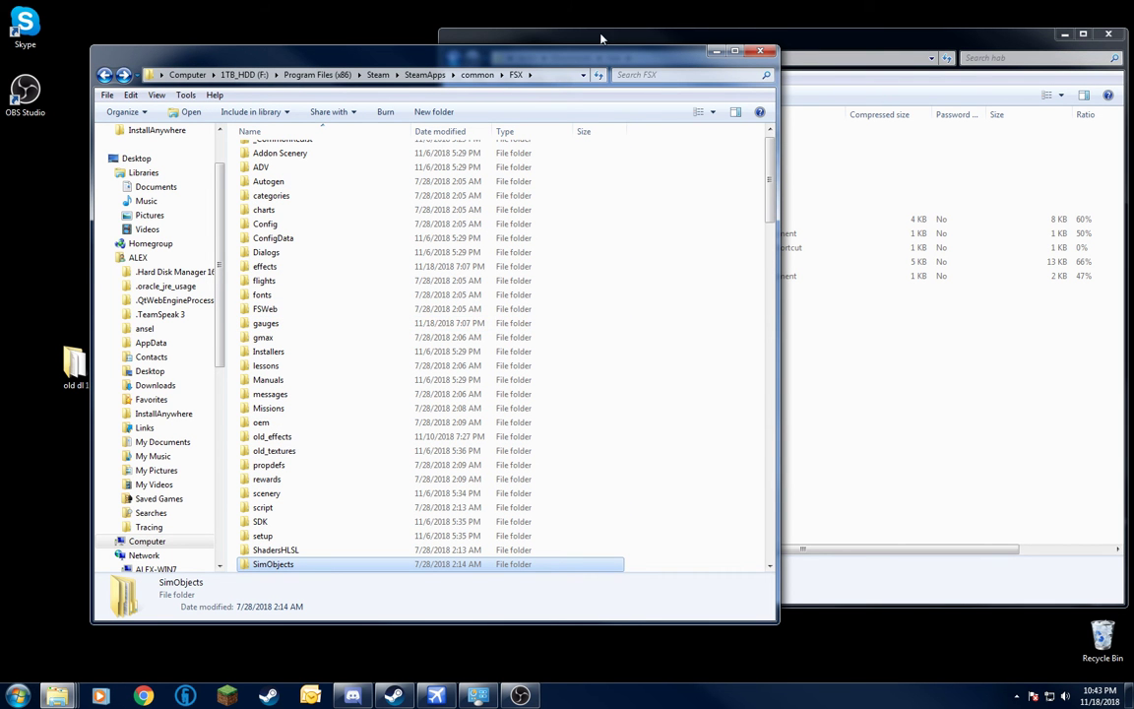
pyautogui.click(539, 31)
pyautogui.click(453, 59)
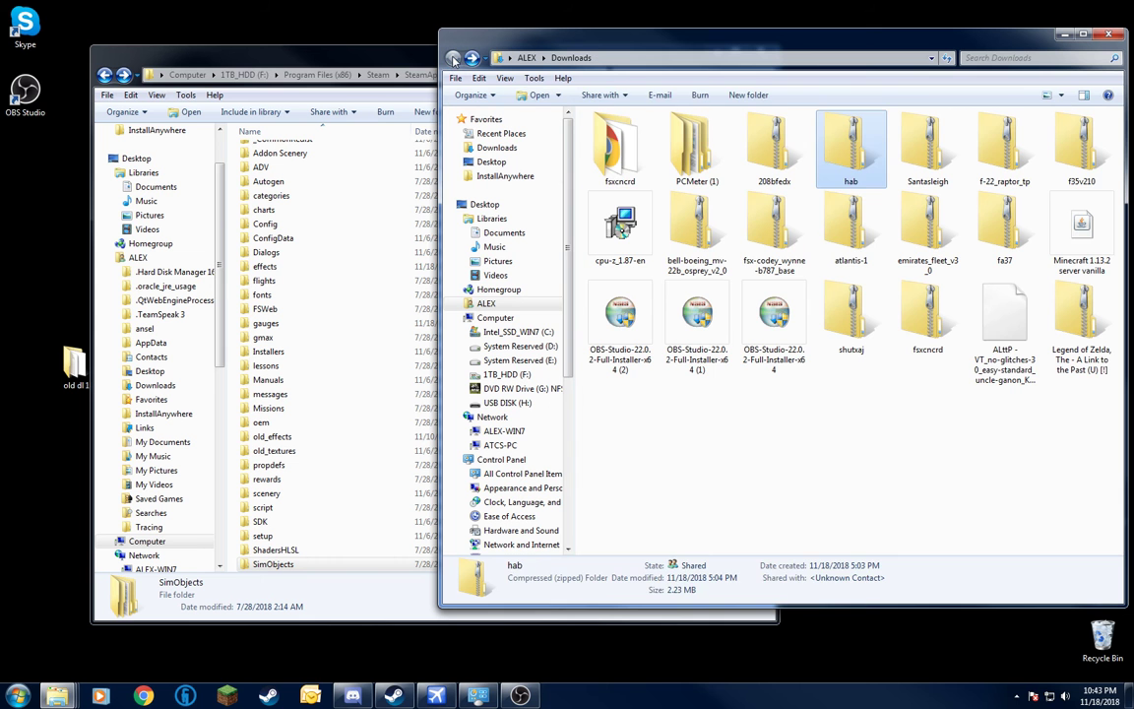
# Create a new folder named Hotairbaloon in Downloads.
pyautogui.rightClick(709, 458)
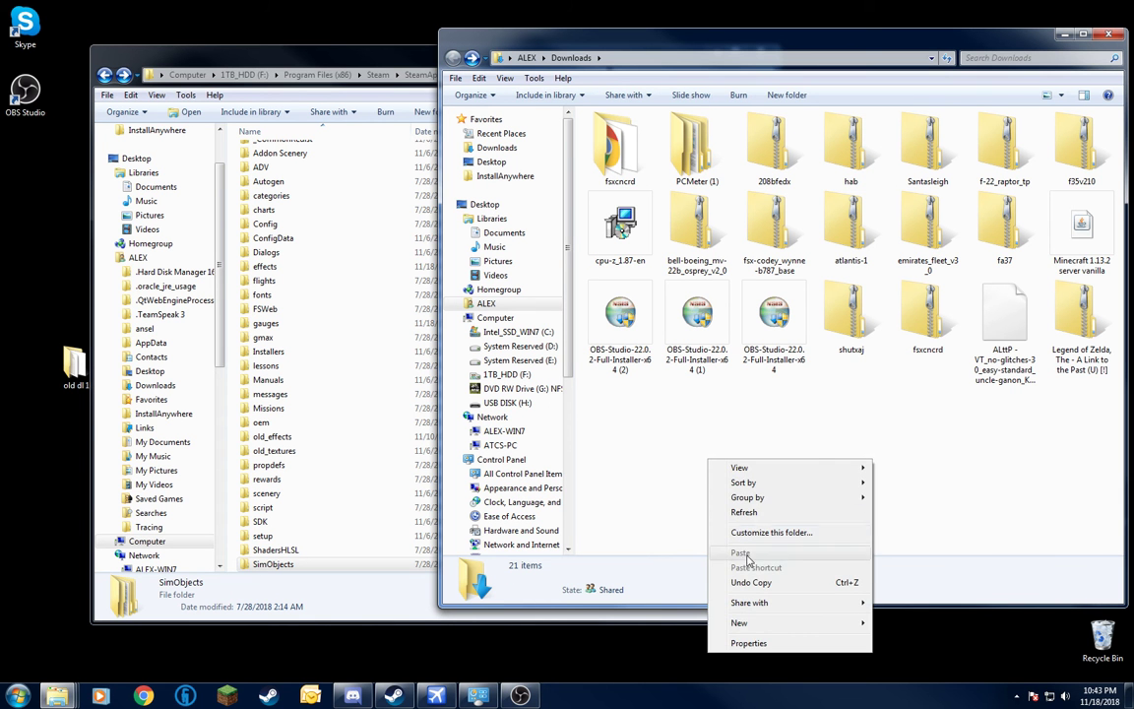
pyautogui.moveTo(753, 623)
pyautogui.click(920, 455)
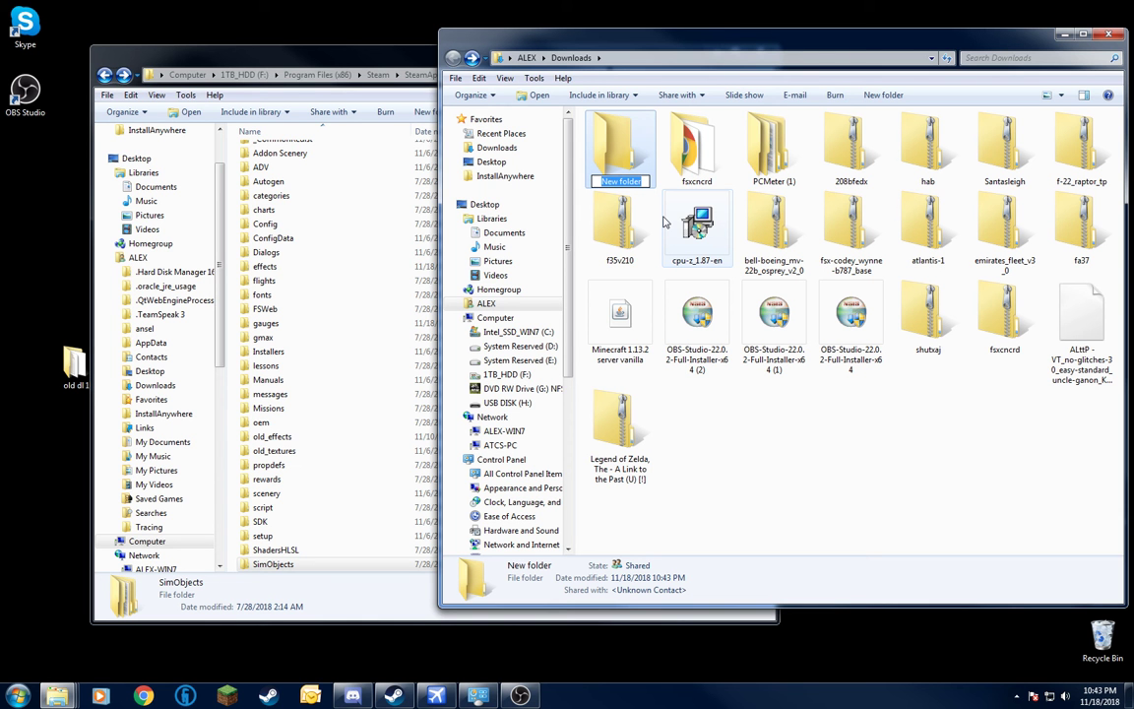
pyautogui.press('BackSpace')
pyautogui.write('Hotairbaloon')
pyautogui.press('Return')
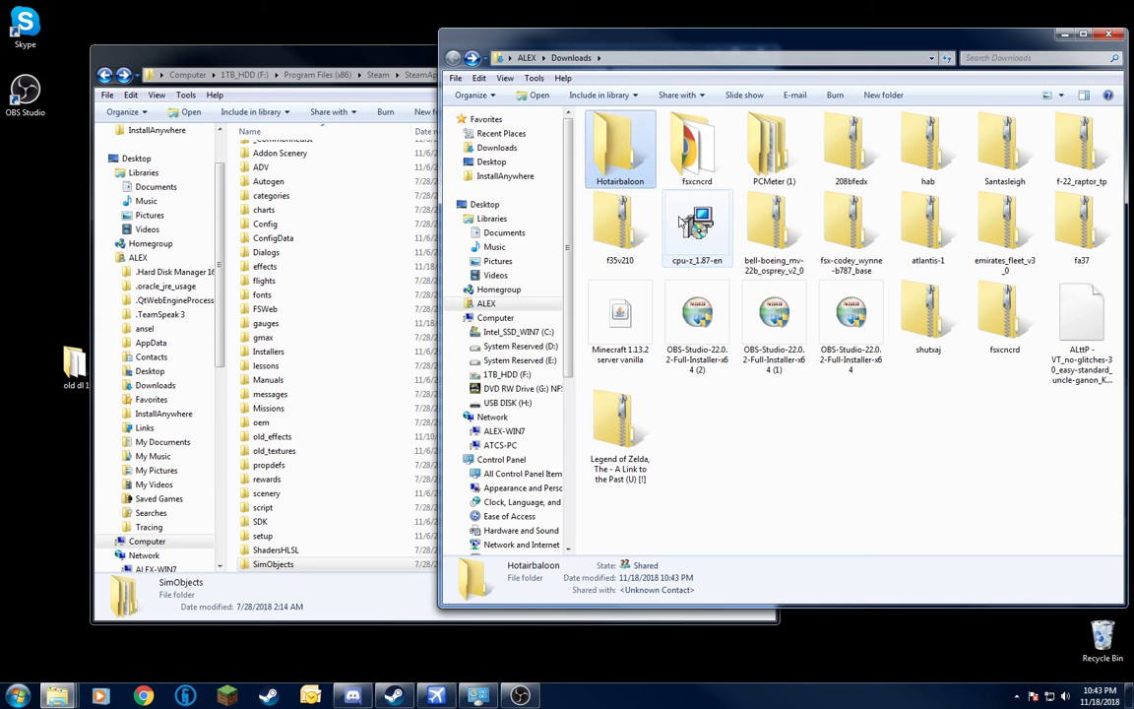
# Copy everything in the hab archive into the Hotairbaloon folder and return to Downloads.
pyautogui.click(913, 148)
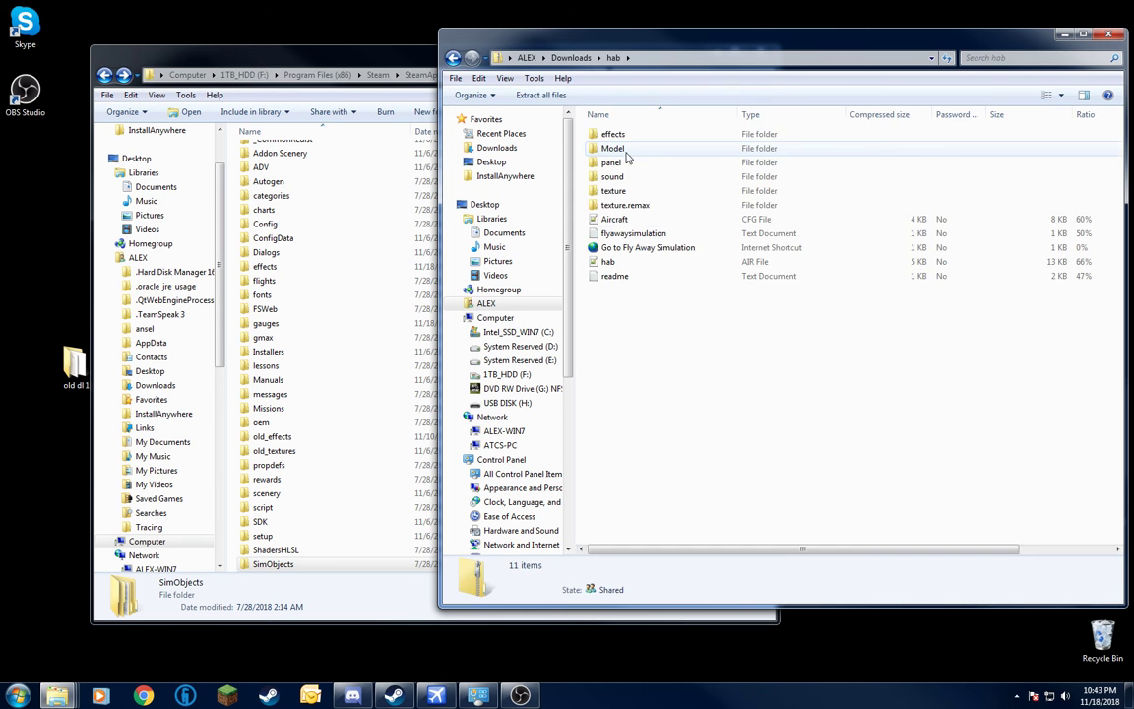
pyautogui.moveTo(663, 300); pyautogui.dragTo(657, 174)
pyautogui.rightClick(658, 175)
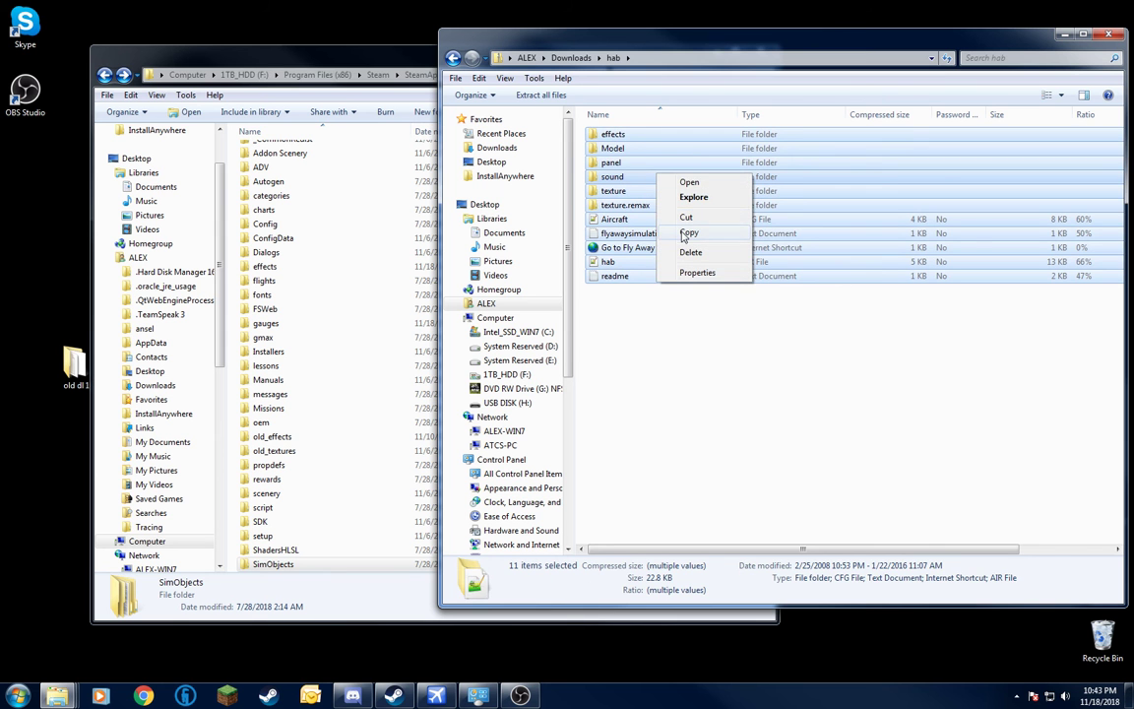
pyautogui.click(685, 216)
pyautogui.click(452, 57)
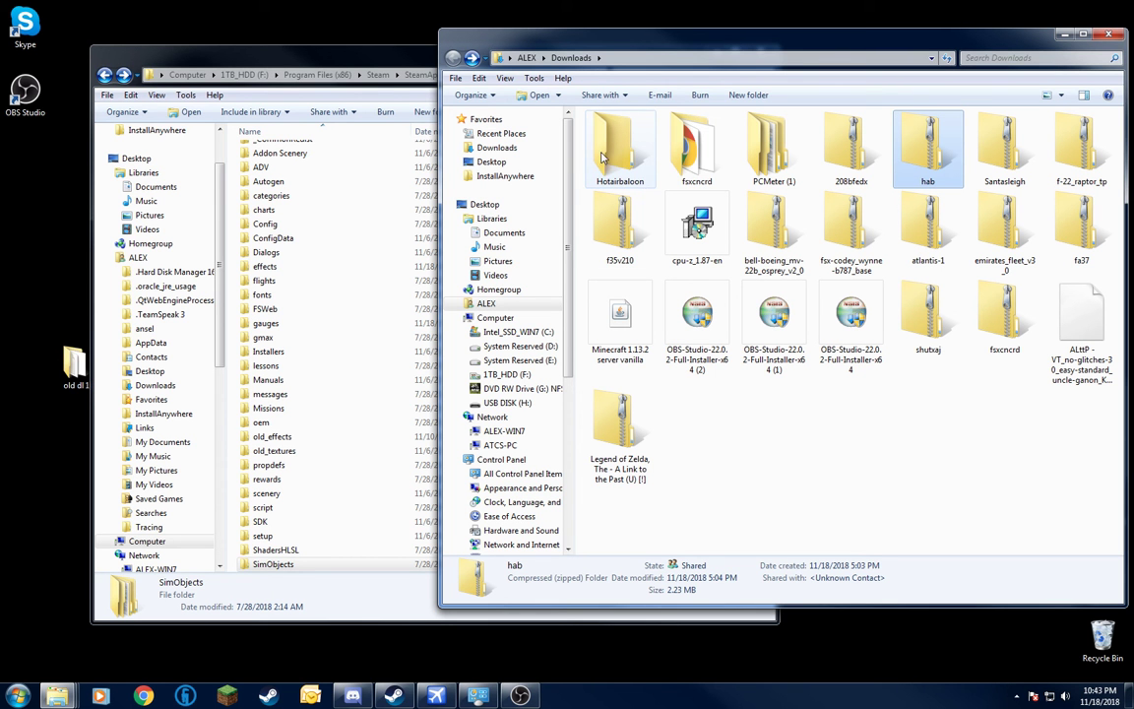
pyautogui.doubleClick(637, 134)
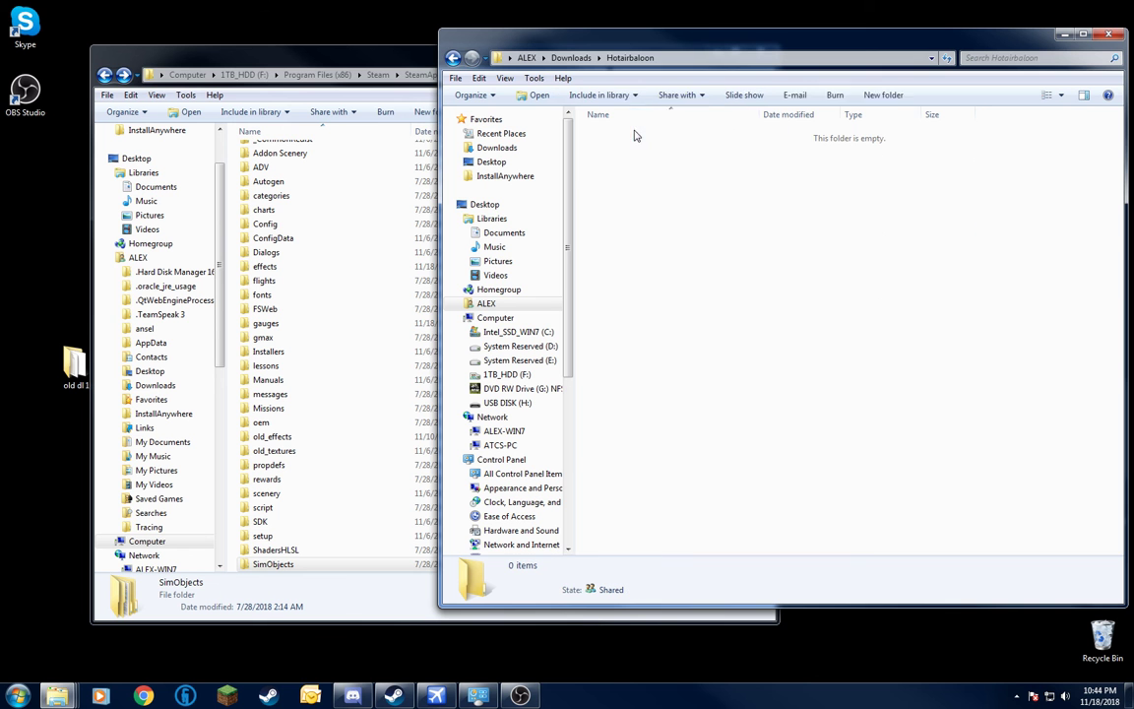
pyautogui.rightClick(666, 205)
pyautogui.click(718, 268)
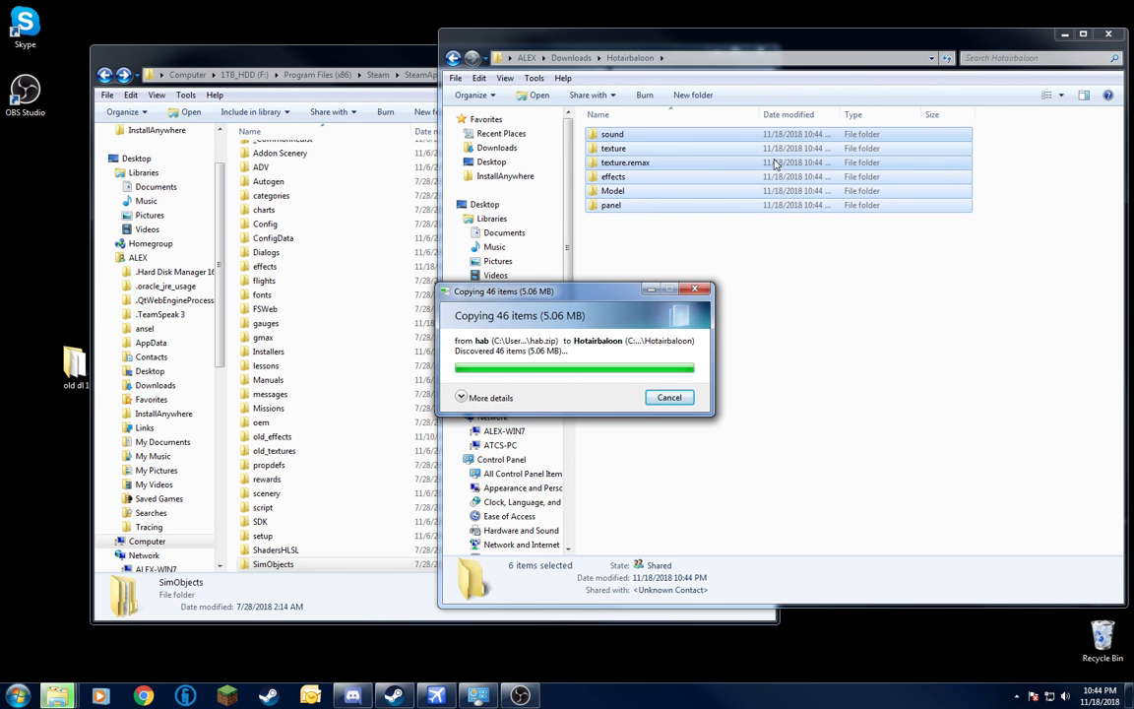
pyautogui.click(454, 57)
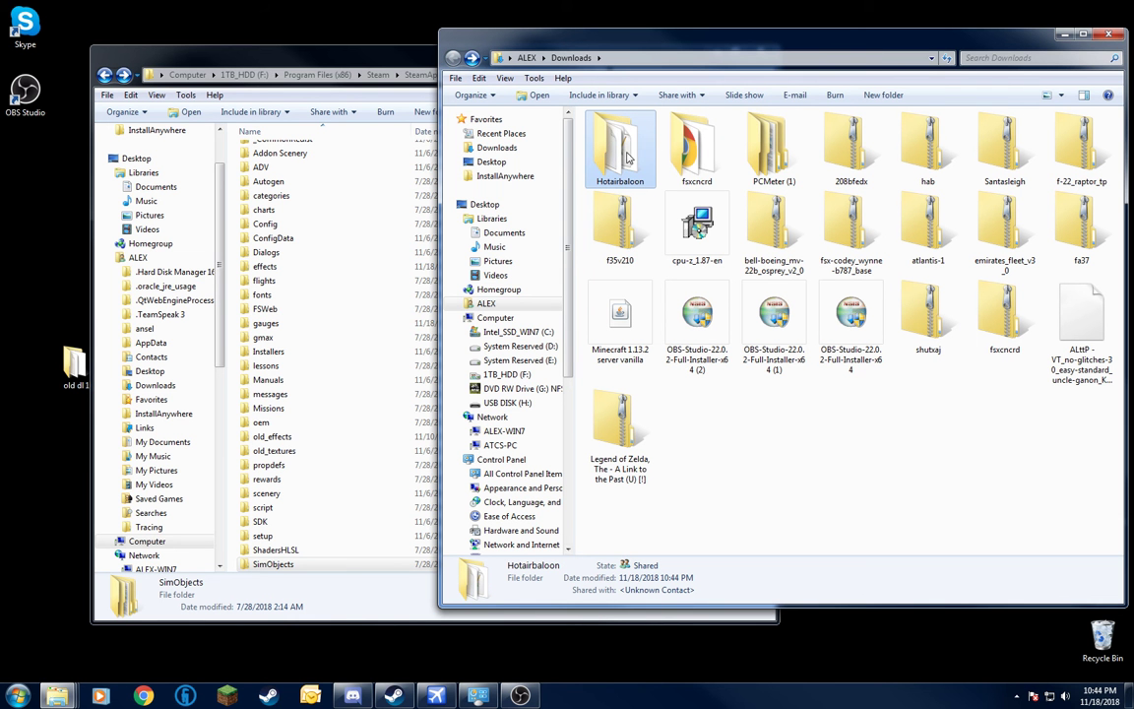
# Open SimObjects > Airplanes in the FSX window and arrange the Downloads window beside it with the Hotairbaloon folder selected.
pyautogui.moveTo(627, 157)
pyautogui.mouseDown()
pyautogui.moveTo(425, 293)
pyautogui.moveTo(373, 315)
pyautogui.moveTo(324, 313)
pyautogui.moveTo(334, 340)
pyautogui.moveTo(556, 118)
pyautogui.moveTo(645, 167)
pyautogui.mouseUp()
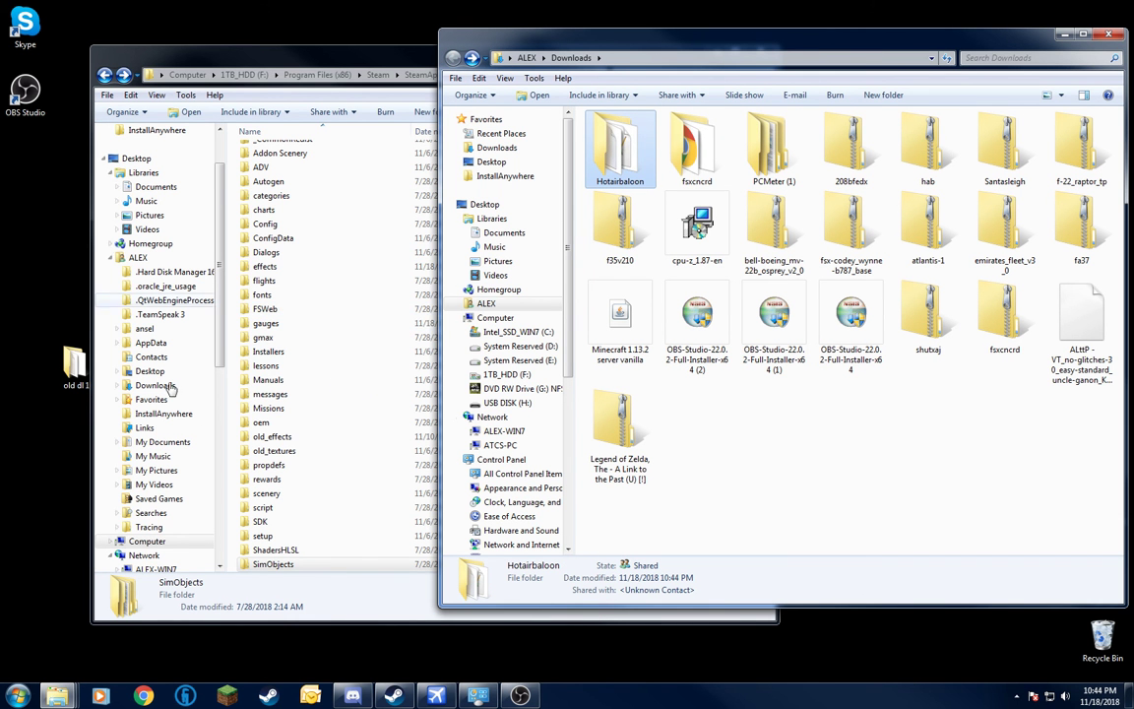
pyautogui.click(172, 60)
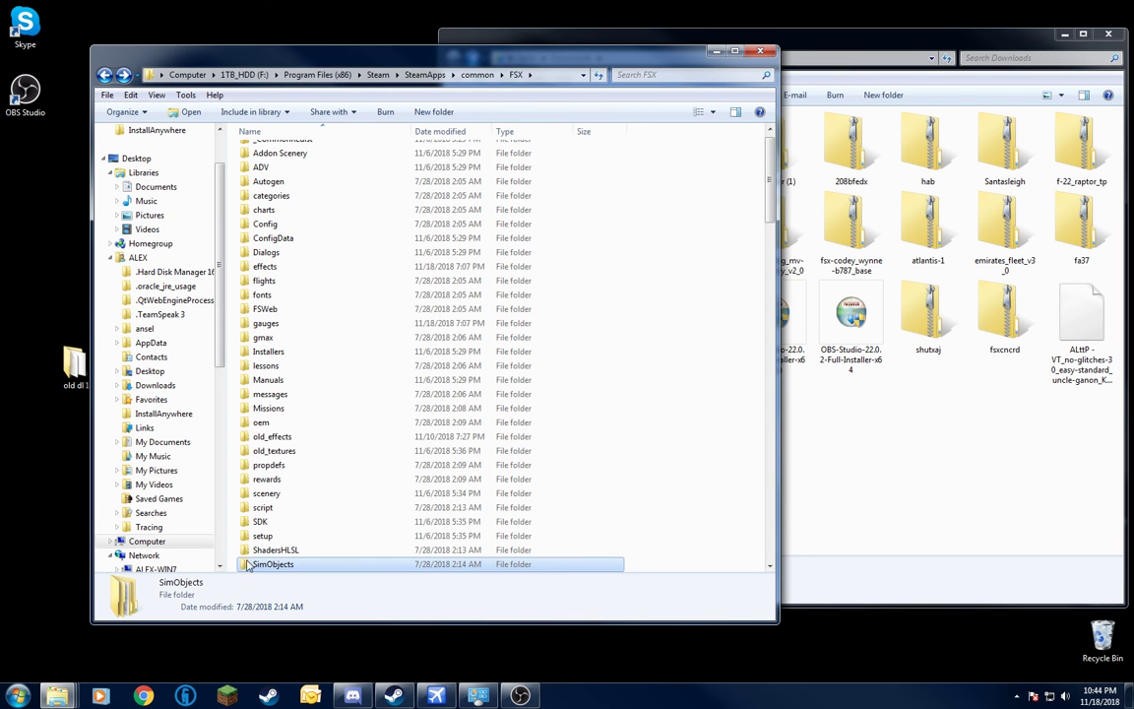
pyautogui.doubleClick(262, 564)
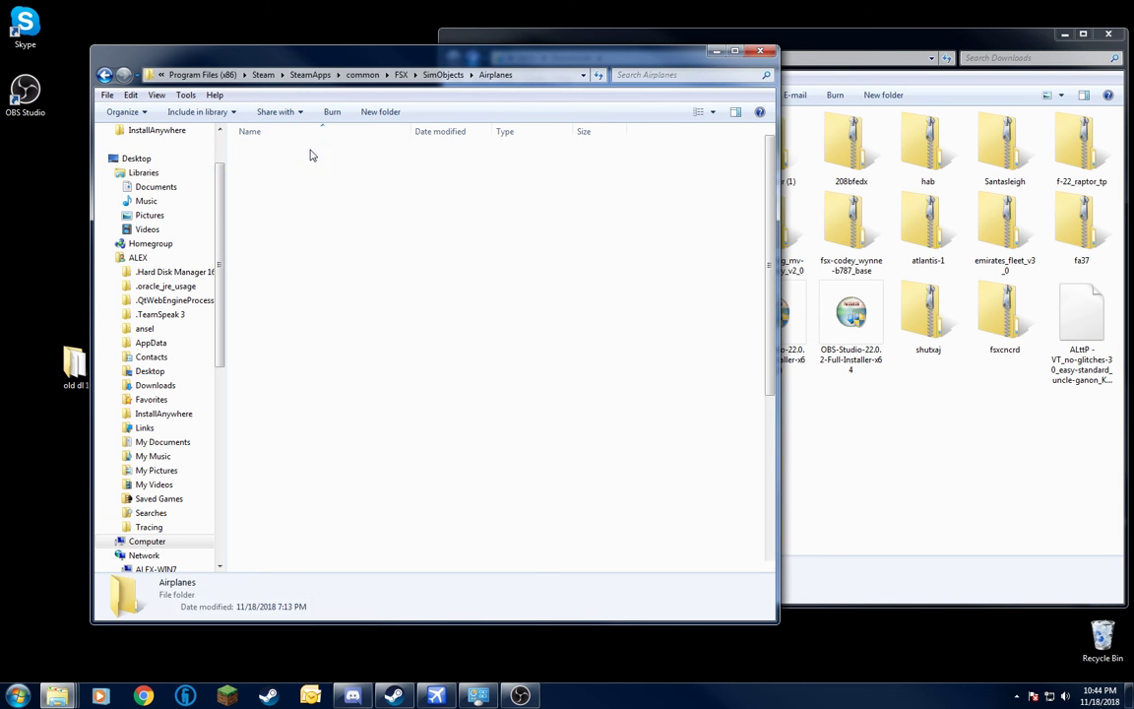
pyautogui.doubleClick(315, 150)
pyautogui.moveTo(875, 46); pyautogui.dragTo(889, 42)
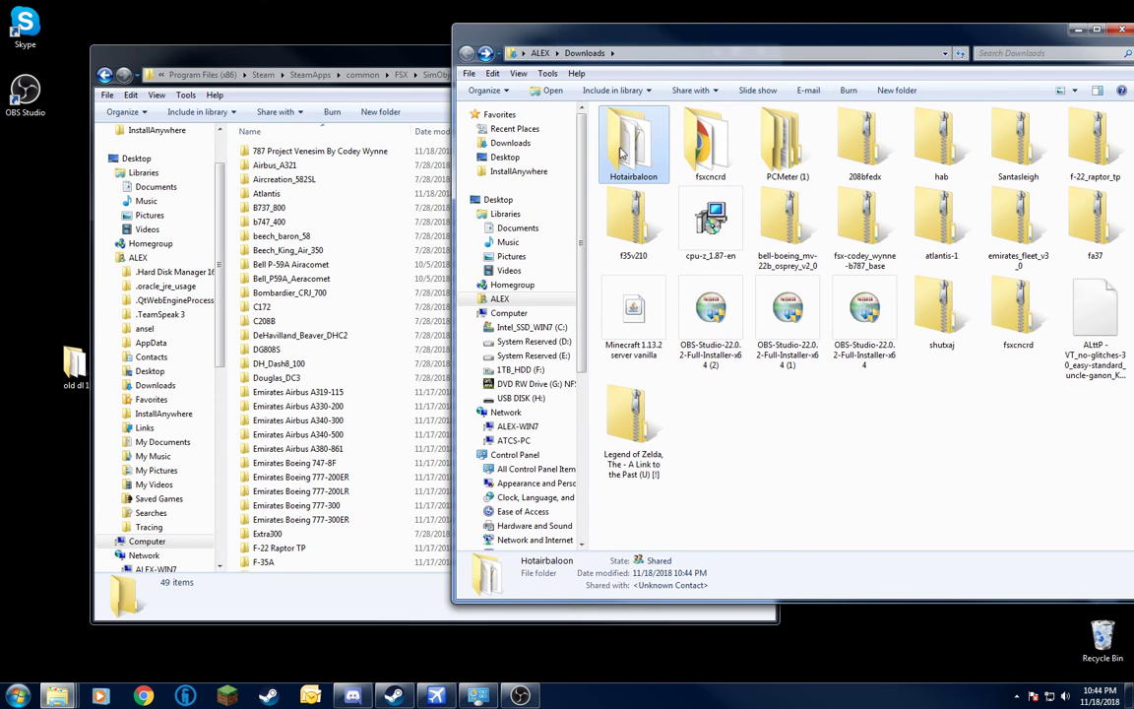
pyautogui.moveTo(635, 146)
pyautogui.mouseDown()
pyautogui.moveTo(298, 360)
pyautogui.moveTo(300, 316)
pyautogui.moveTo(624, 166)
pyautogui.mouseUp()
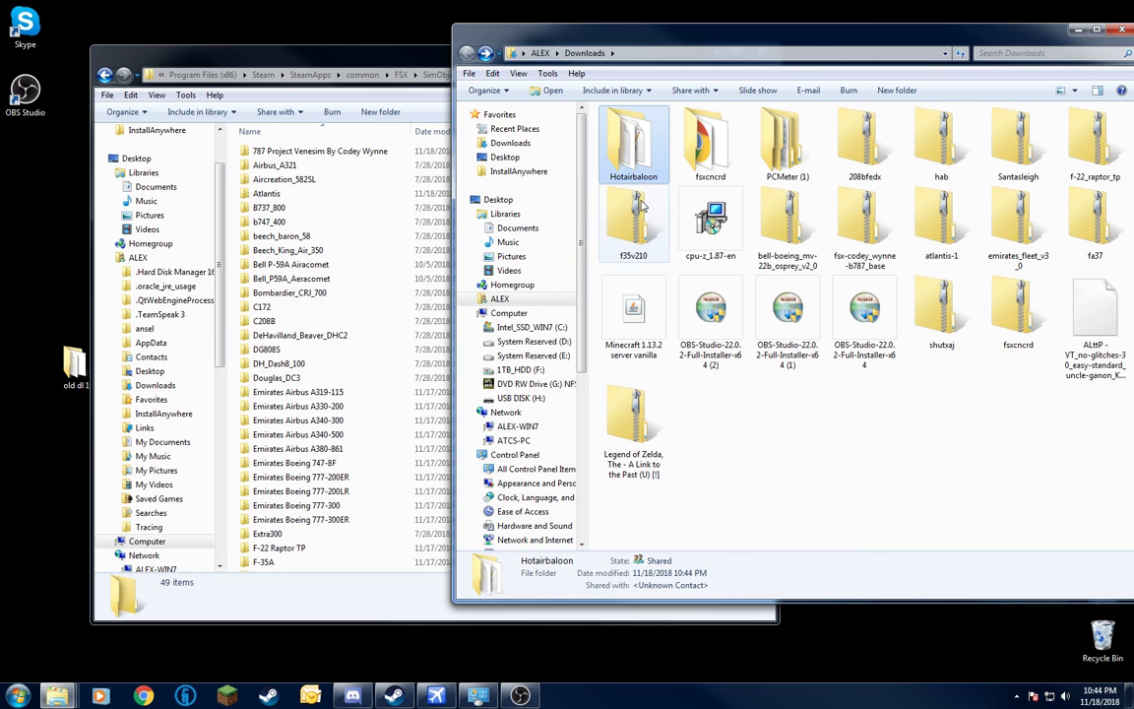
pyautogui.moveTo(827, 44); pyautogui.dragTo(759, 52)
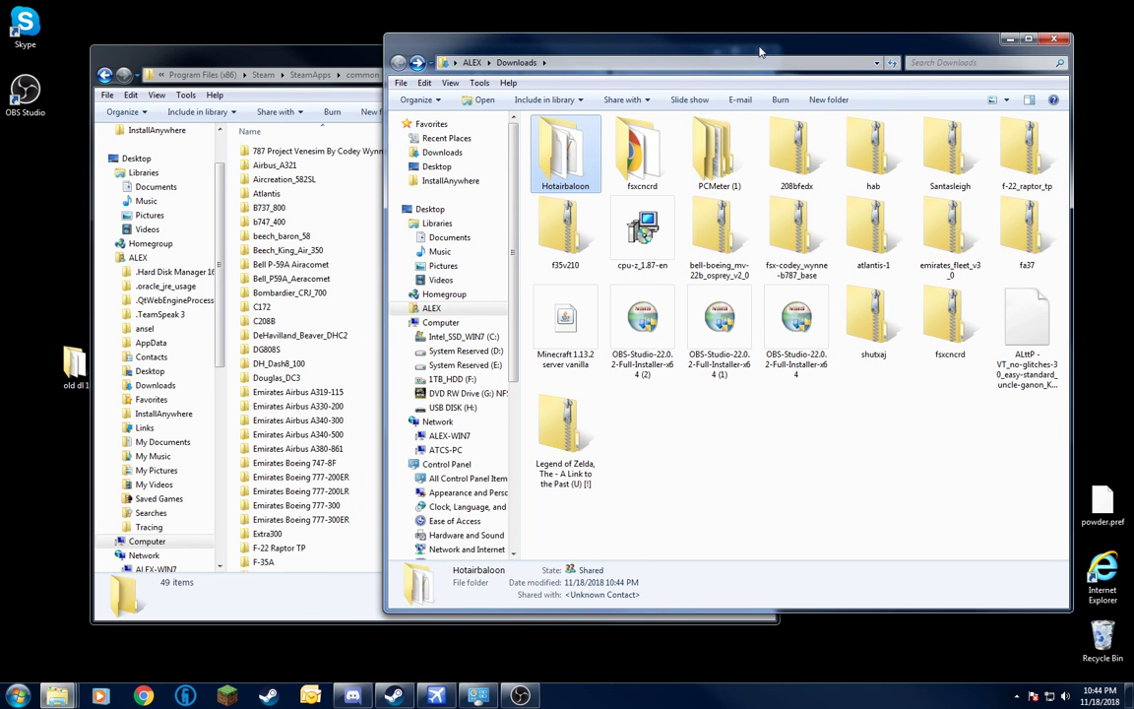